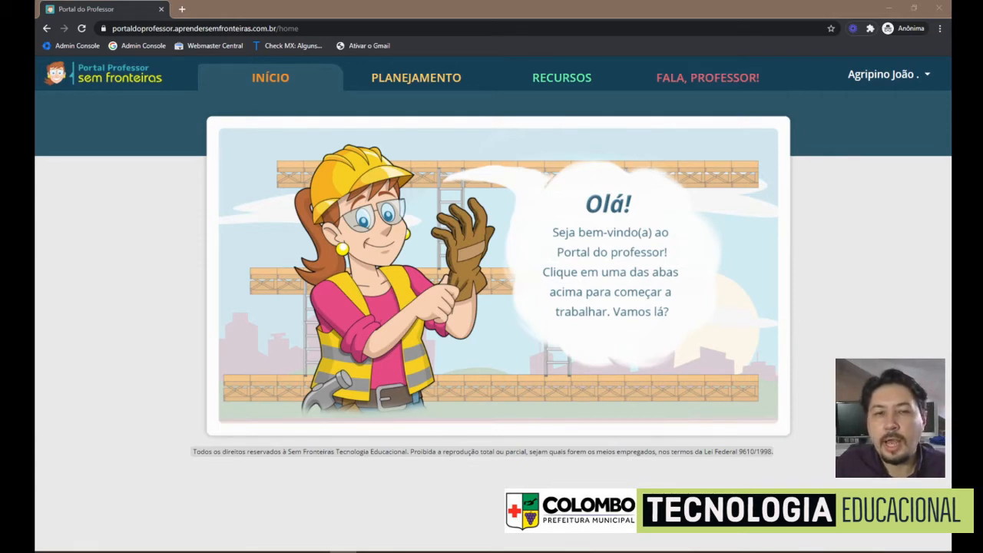
Create a new Roteiro de estudo in Planejamento titled "Formação do Povo Brasileiro" with the ABC Digital technology
{"action": "left_click", "coordinate": [369, 86]}
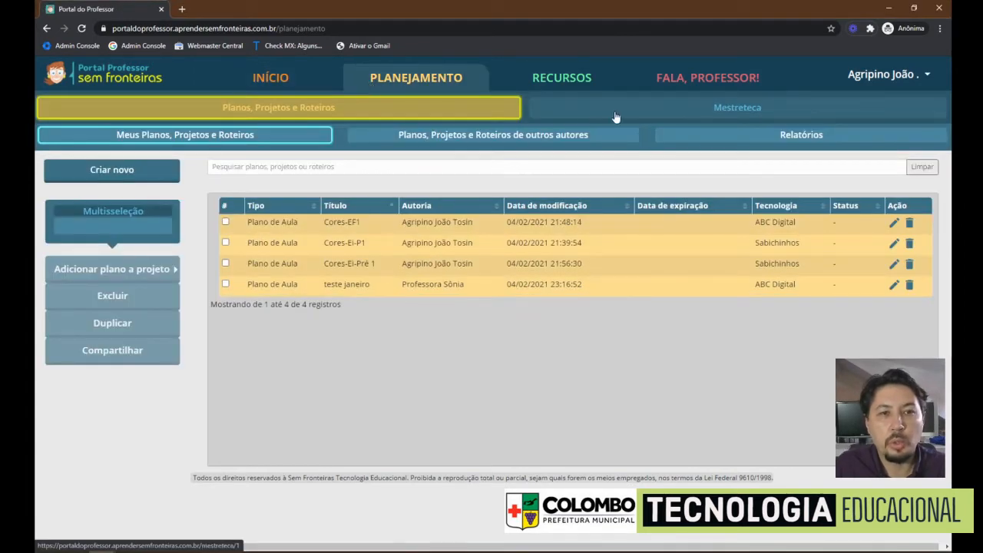
{"action": "left_click", "coordinate": [121, 172]}
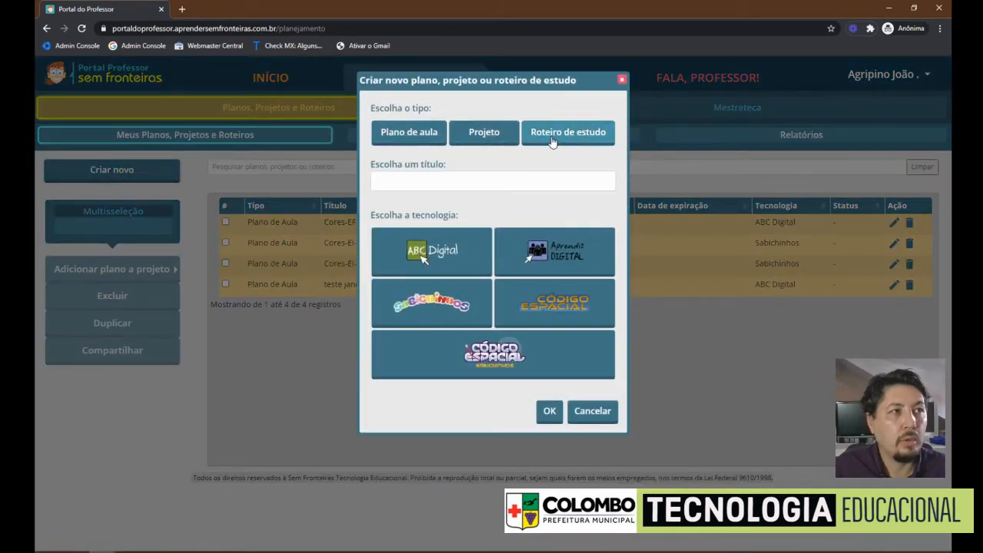
{"action": "left_click", "coordinate": [558, 138]}
{"action": "left_click", "coordinate": [547, 186]}
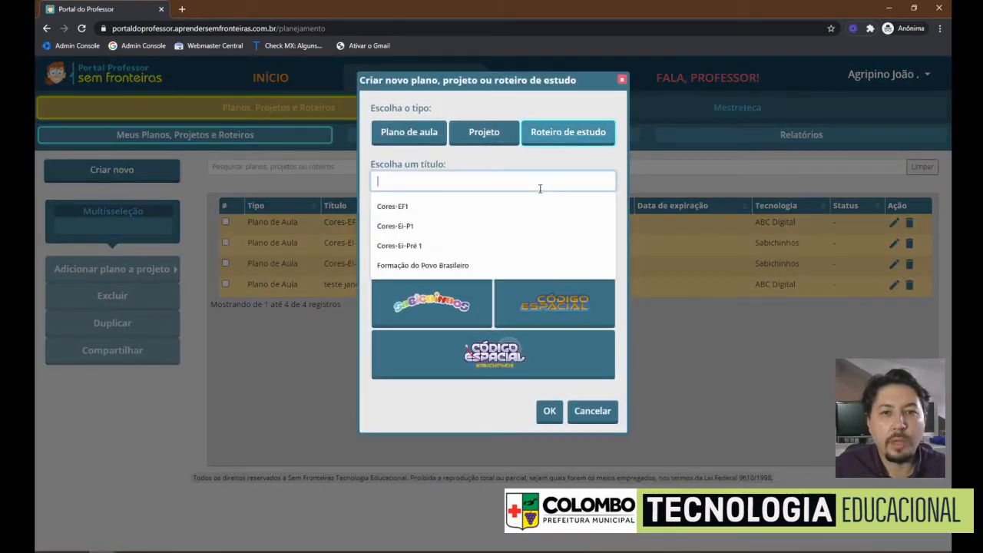
{"action": "left_click", "coordinate": [493, 266]}
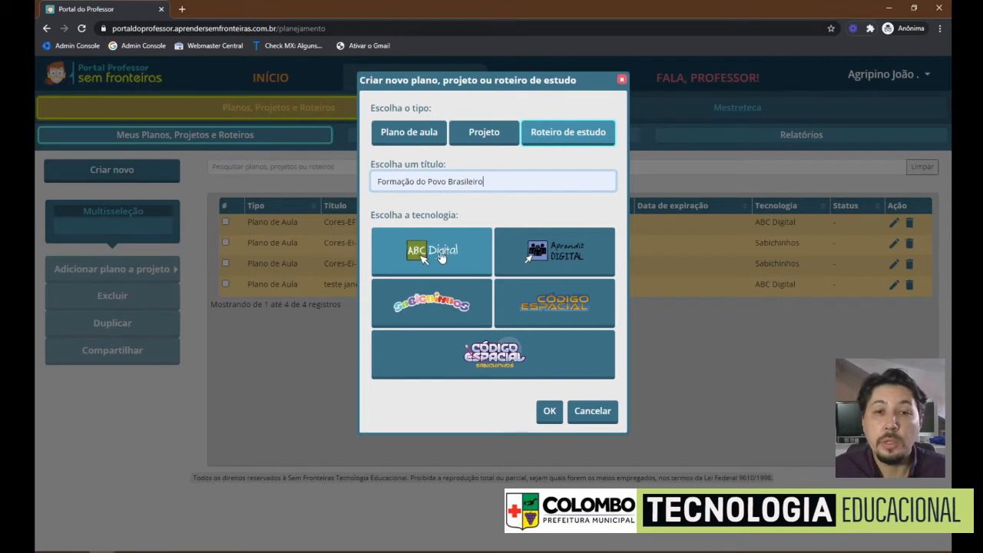
{"action": "left_click", "coordinate": [441, 254]}
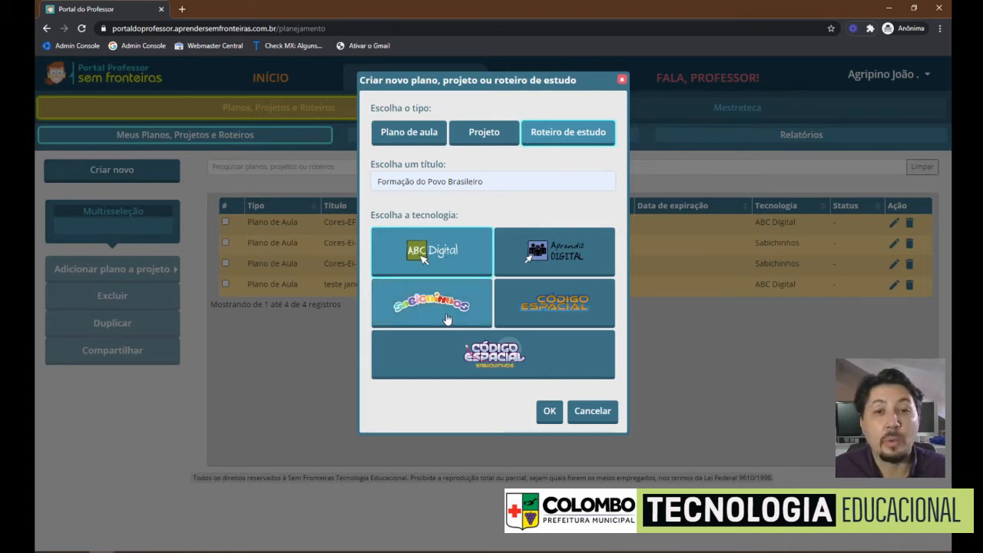
{"action": "left_click", "coordinate": [550, 412]}
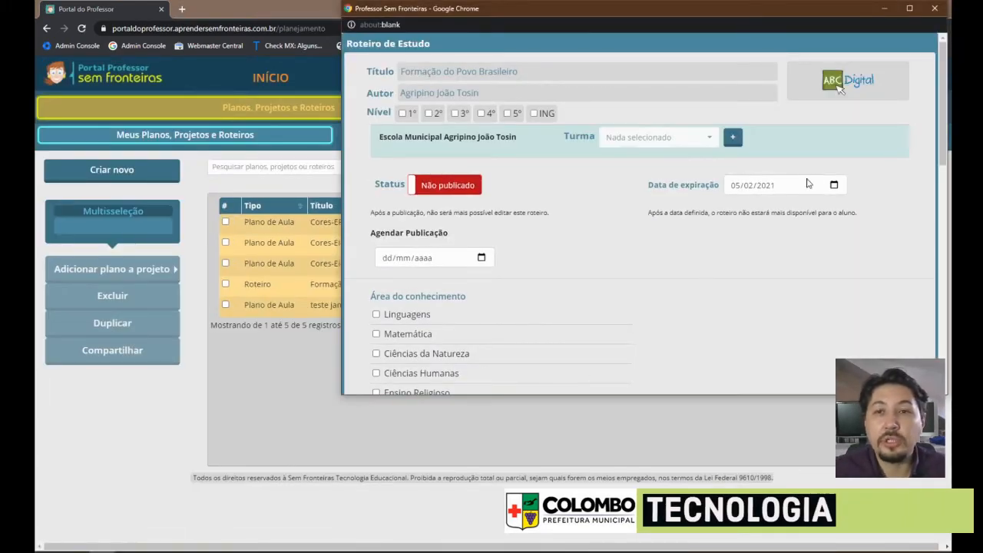
Maximize the Roteiro de Estudo window and add the classes 1A and 1B to the study guide
{"action": "left_click", "coordinate": [910, 9]}
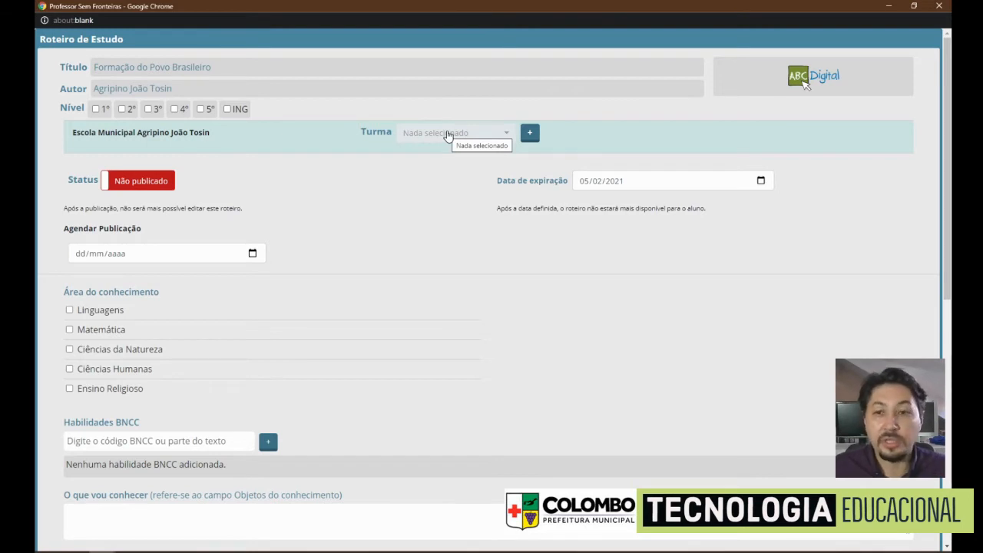
{"action": "left_click", "coordinate": [448, 135]}
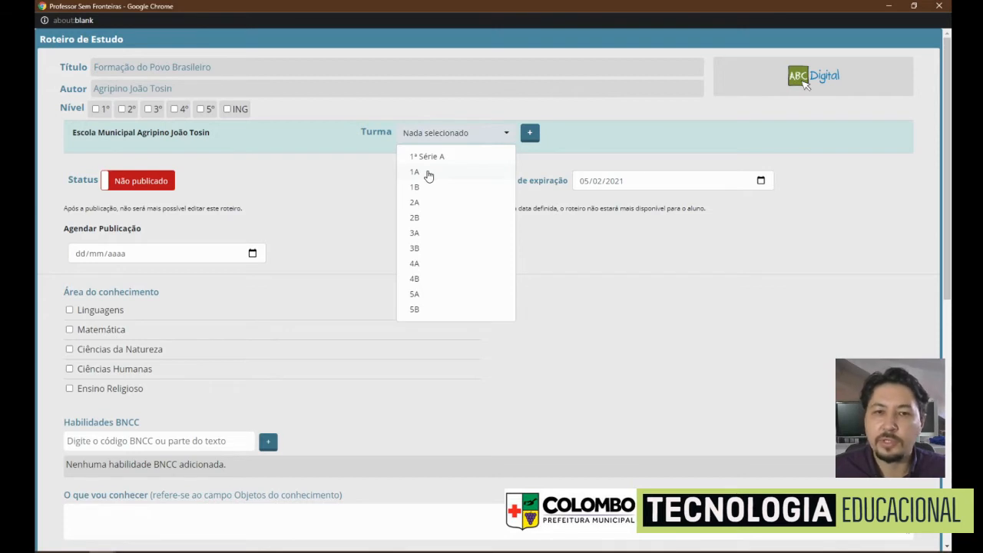
{"action": "left_click", "coordinate": [428, 174]}
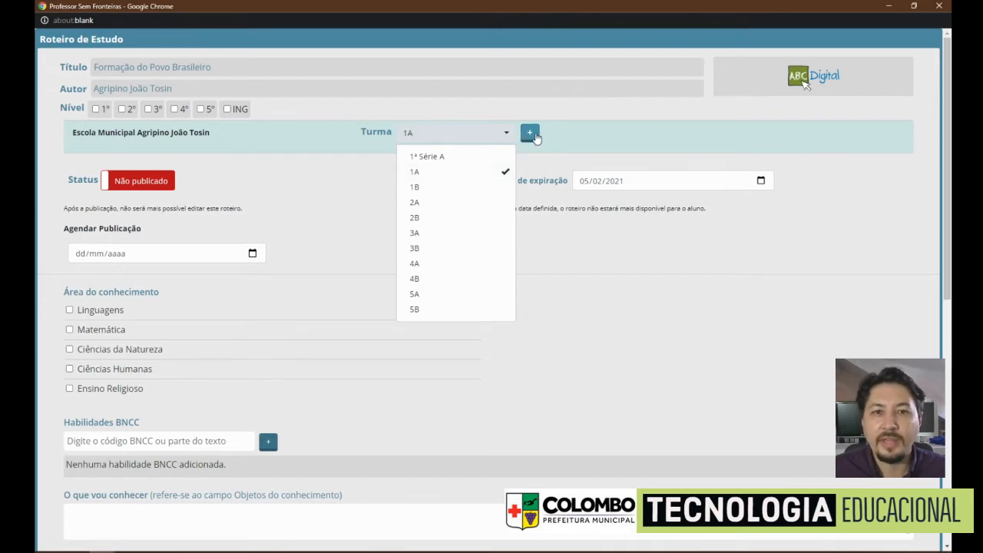
{"action": "left_click", "coordinate": [532, 135]}
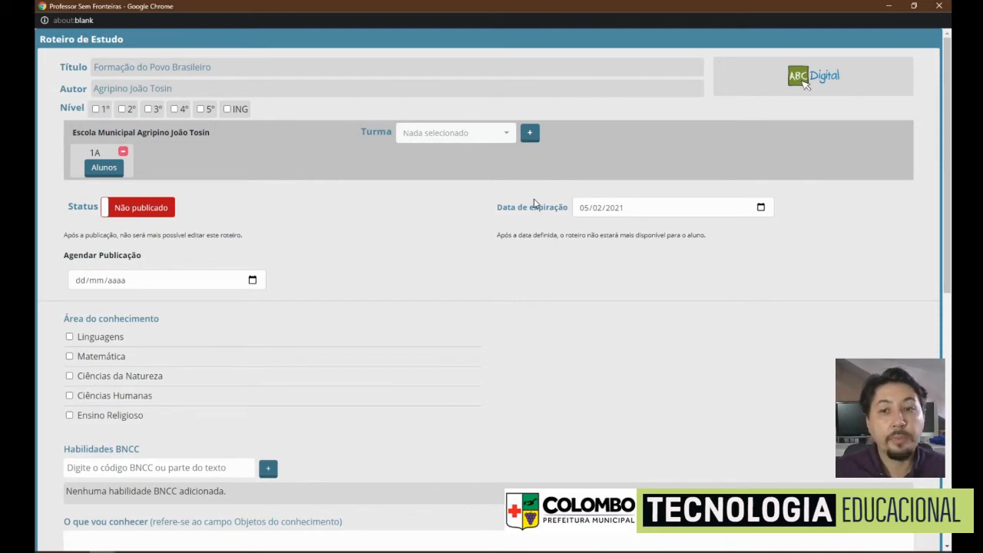
{"action": "left_click", "coordinate": [486, 134]}
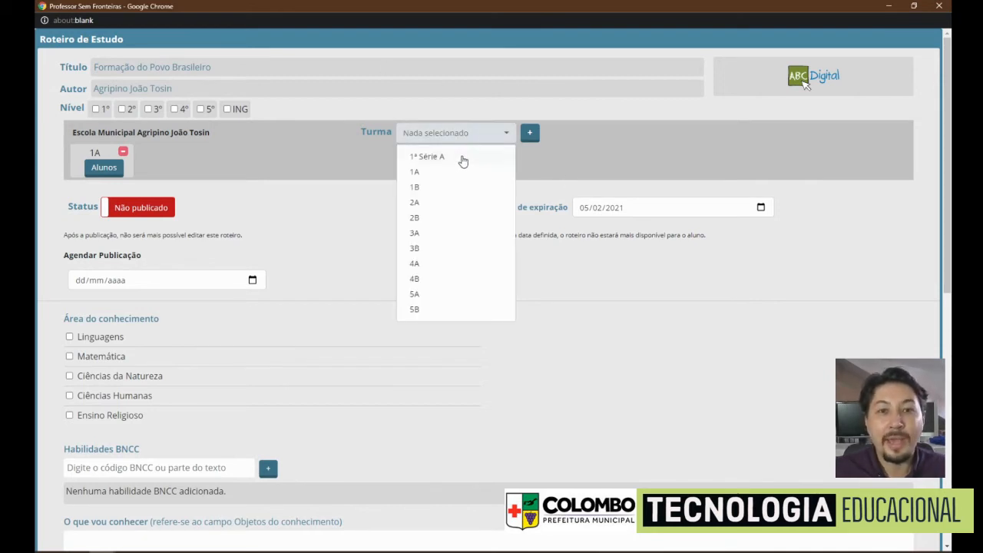
{"action": "left_click", "coordinate": [449, 187]}
{"action": "left_click", "coordinate": [533, 135]}
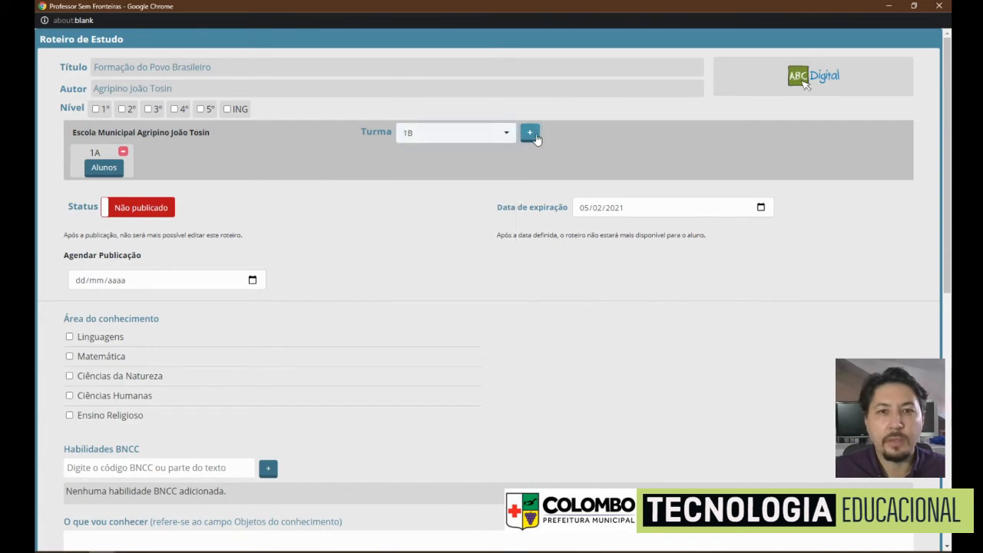
{"action": "left_click", "coordinate": [531, 134]}
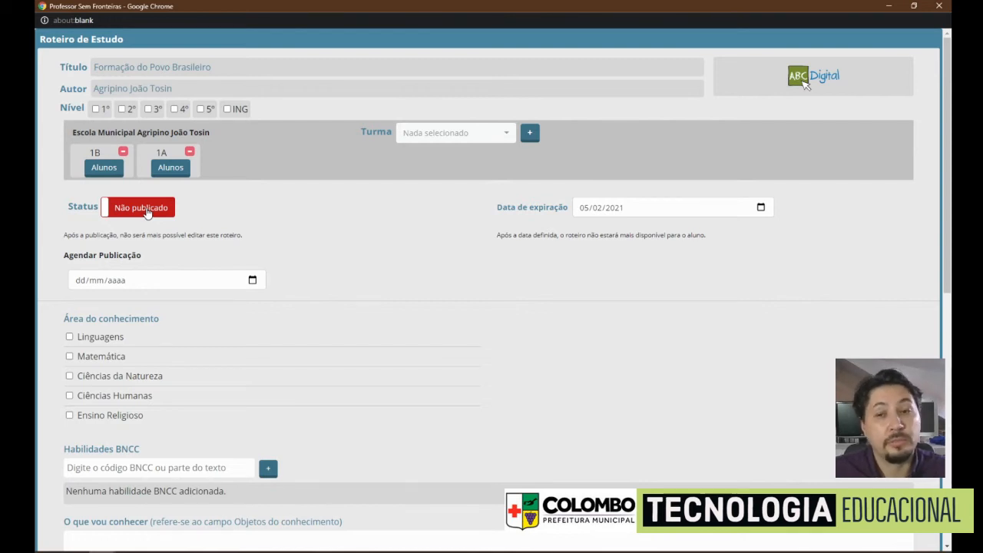
Set the study guide's expiration date to 05/12/2021 and schedule its publication for today, 05/02/2021
{"action": "left_click", "coordinate": [600, 209]}
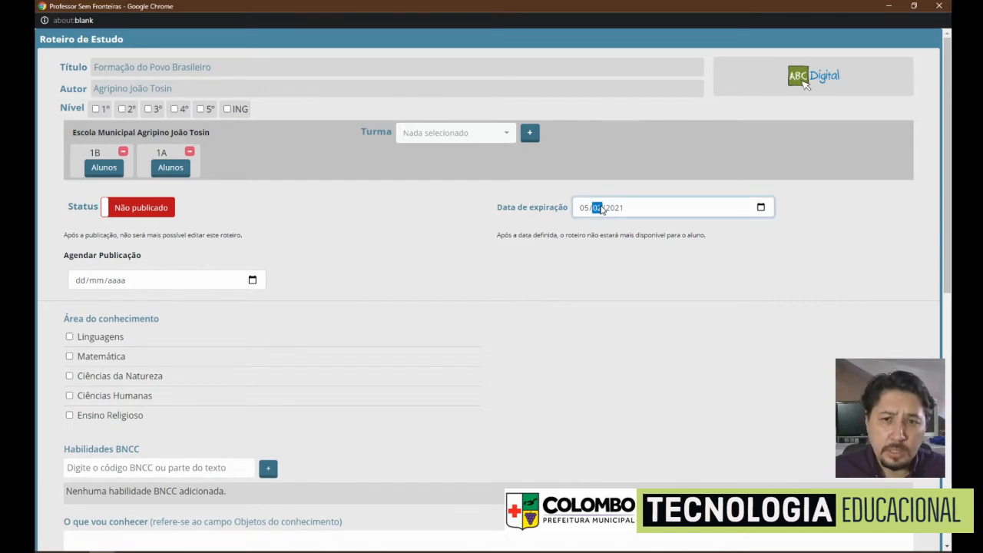
{"action": "type", "text": "12"}
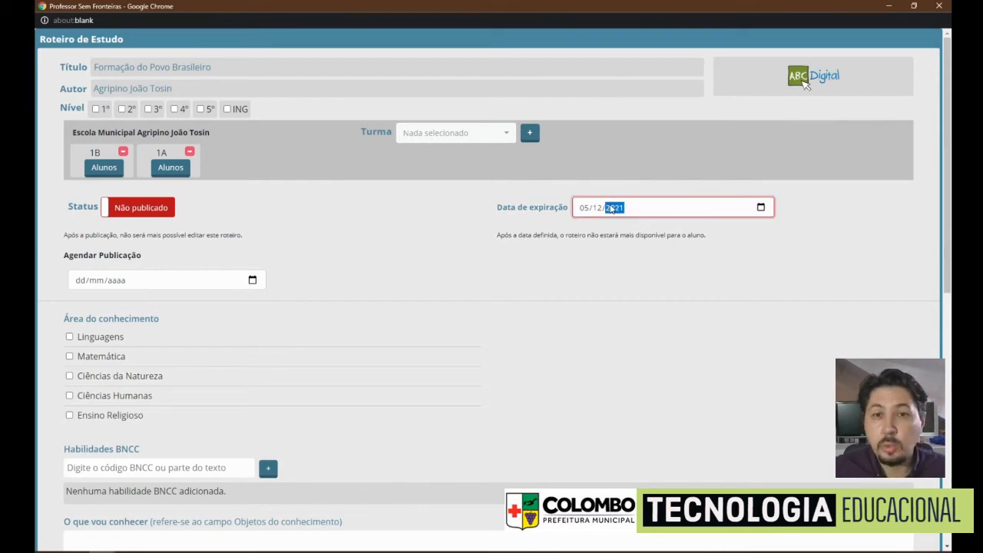
{"action": "left_click", "coordinate": [403, 258]}
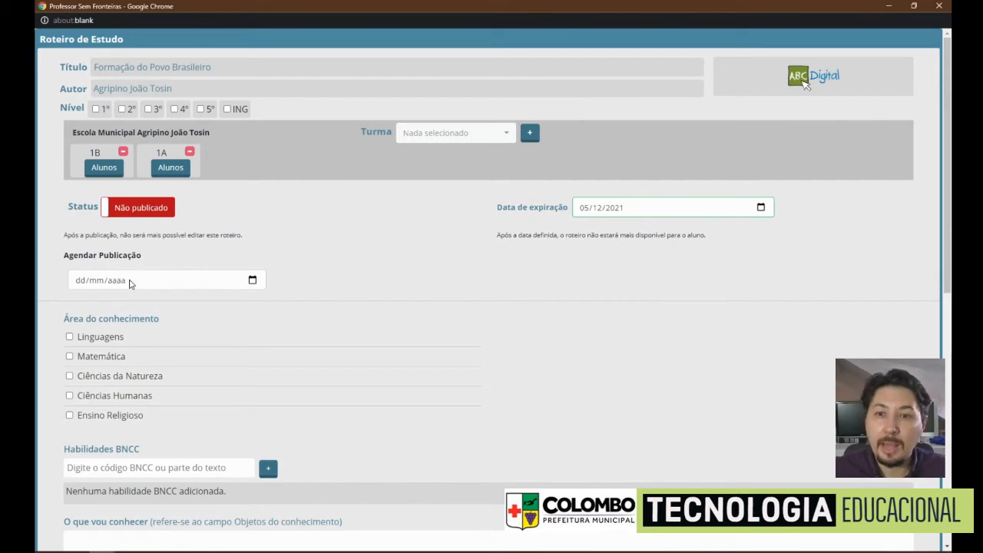
{"action": "left_click", "coordinate": [252, 281]}
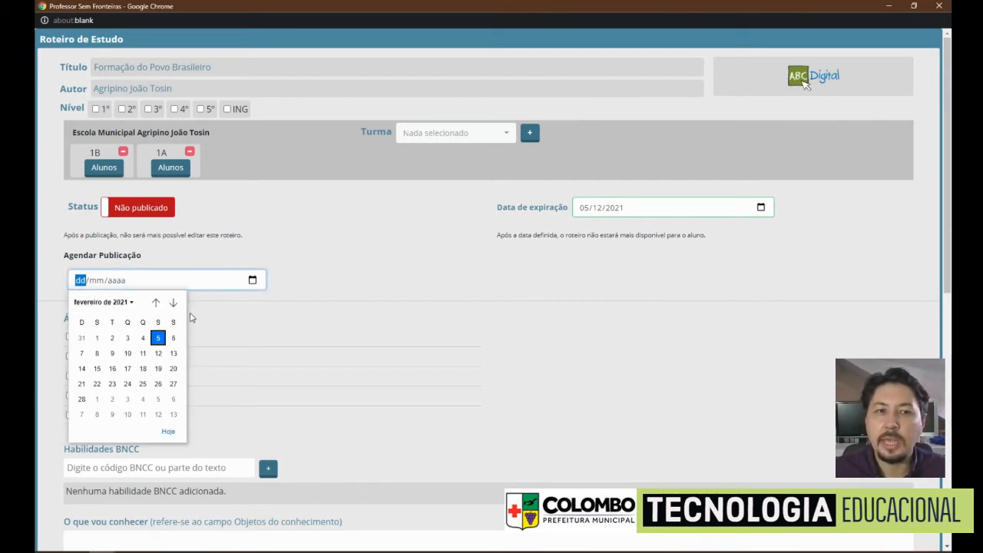
{"action": "left_click", "coordinate": [169, 432]}
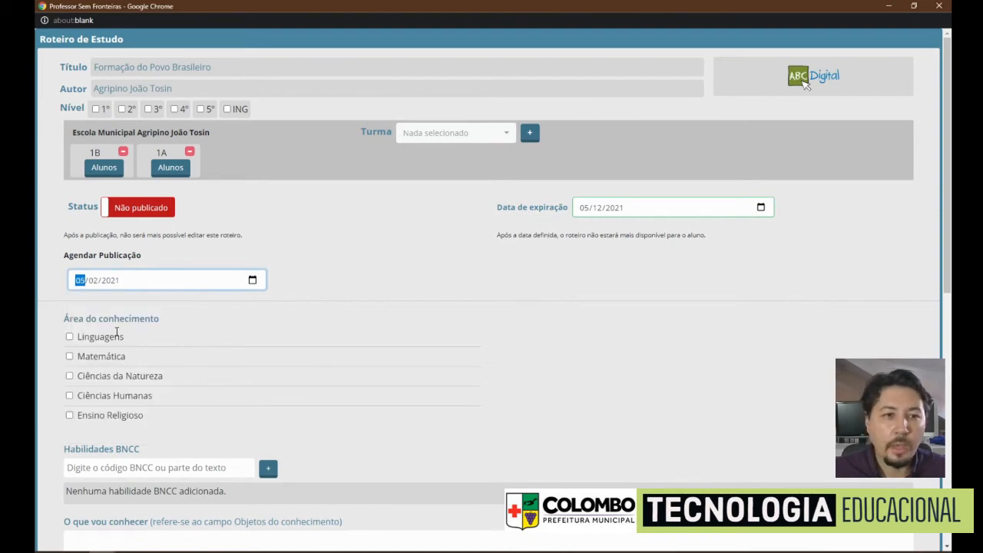
Select Linguagens, Matemática, Ciências da Natureza and Ciências Humanas as the knowledge areas
{"action": "scroll", "coordinate": [115, 332], "scroll_direction": "down", "scroll_amount": 2}
{"action": "left_click", "coordinate": [69, 173]}
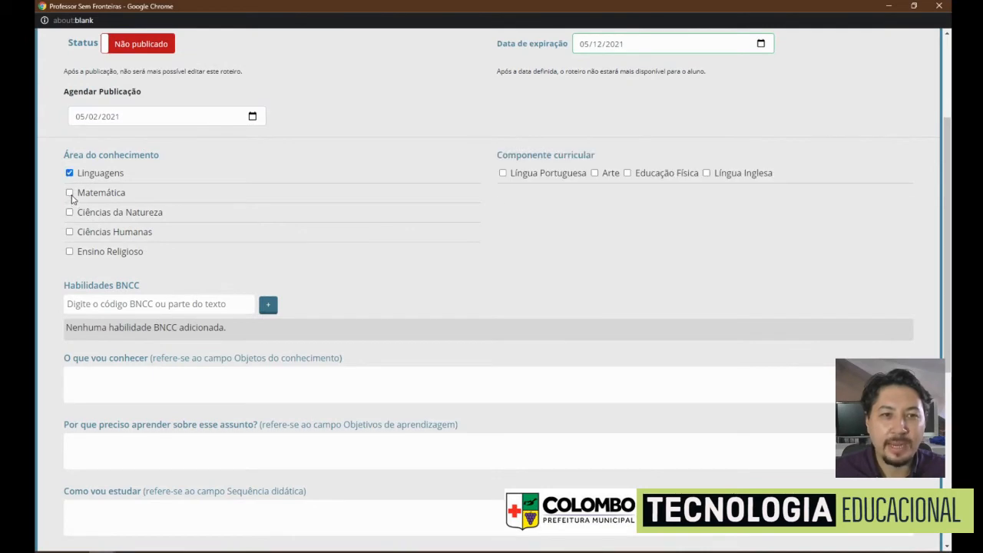
{"action": "left_click", "coordinate": [70, 192]}
{"action": "left_click", "coordinate": [69, 212]}
{"action": "left_click", "coordinate": [69, 231]}
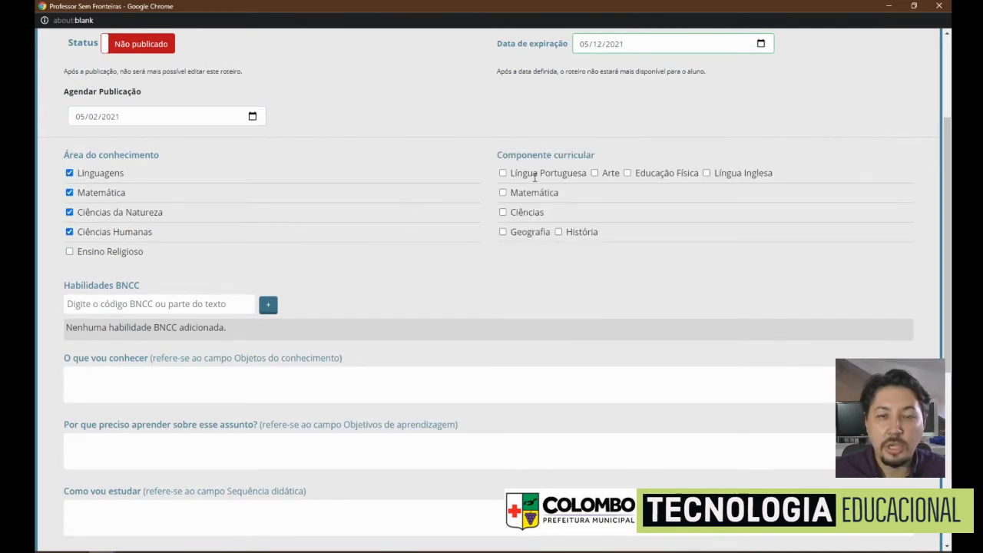
Select the curricular components Língua Portuguesa, Educação Física, Língua Inglesa, Matemática and Ciências
{"action": "left_click", "coordinate": [503, 173]}
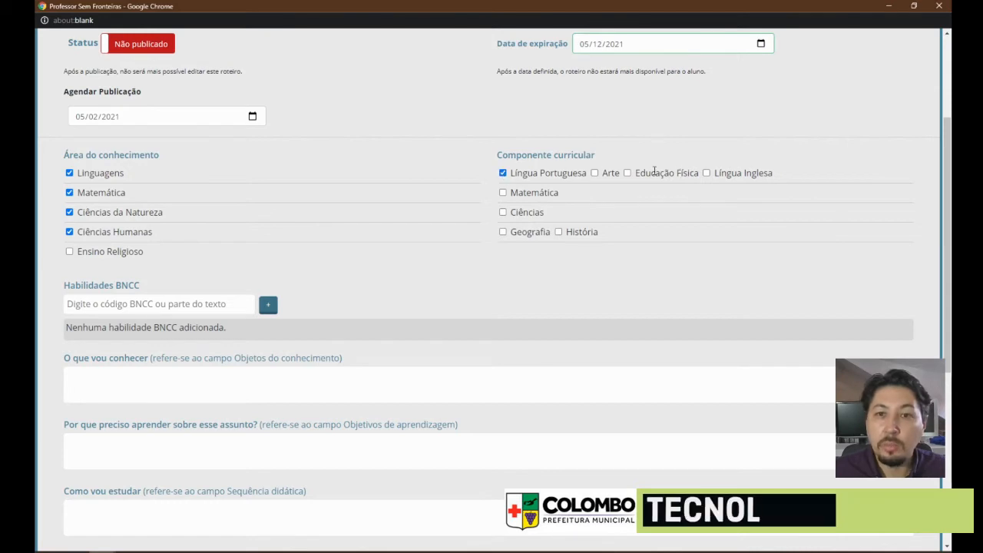
{"action": "left_click", "coordinate": [628, 172]}
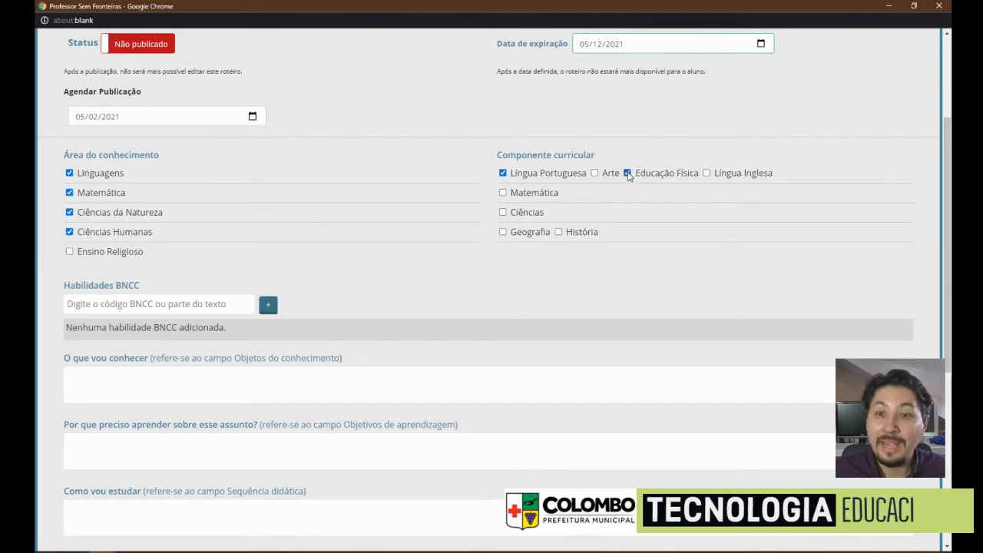
{"action": "left_click", "coordinate": [706, 174]}
{"action": "left_click", "coordinate": [503, 192]}
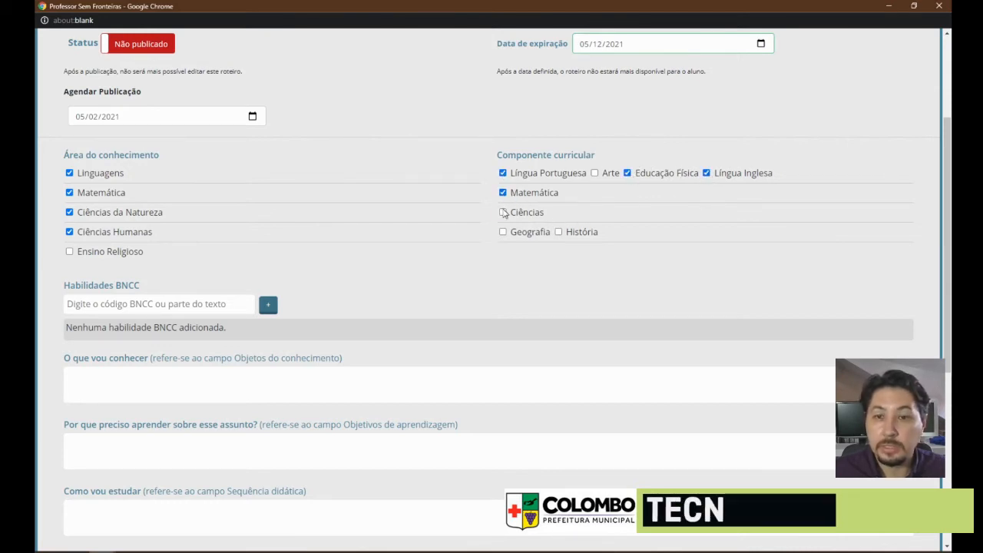
{"action": "left_click", "coordinate": [503, 212]}
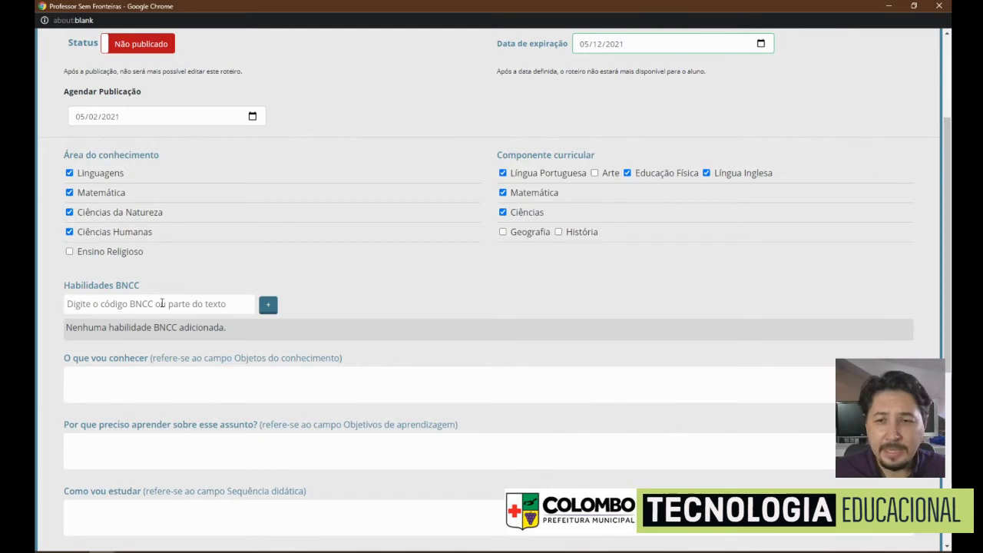
{"action": "left_click", "coordinate": [162, 303]}
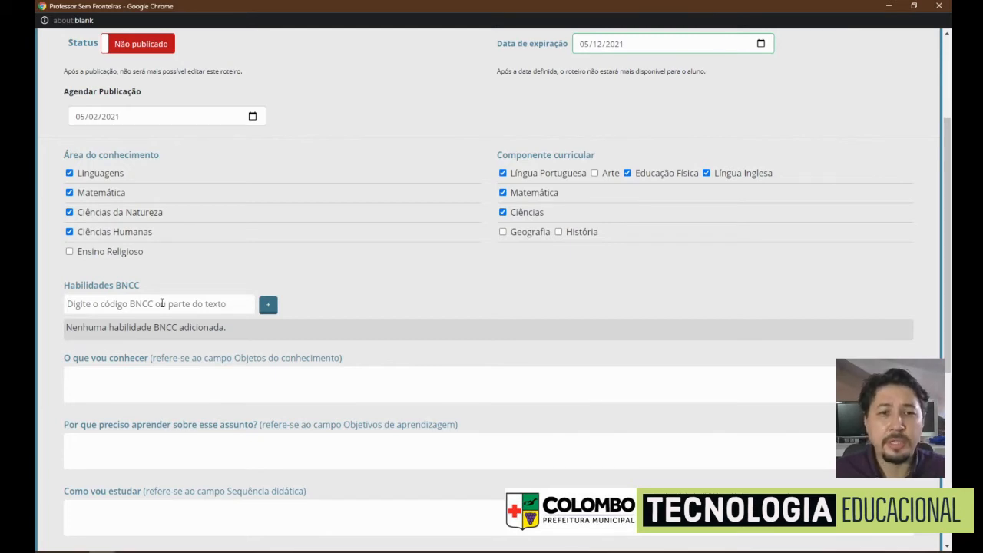
{"action": "scroll", "coordinate": [161, 303], "scroll_direction": "down", "scroll_amount": 2}
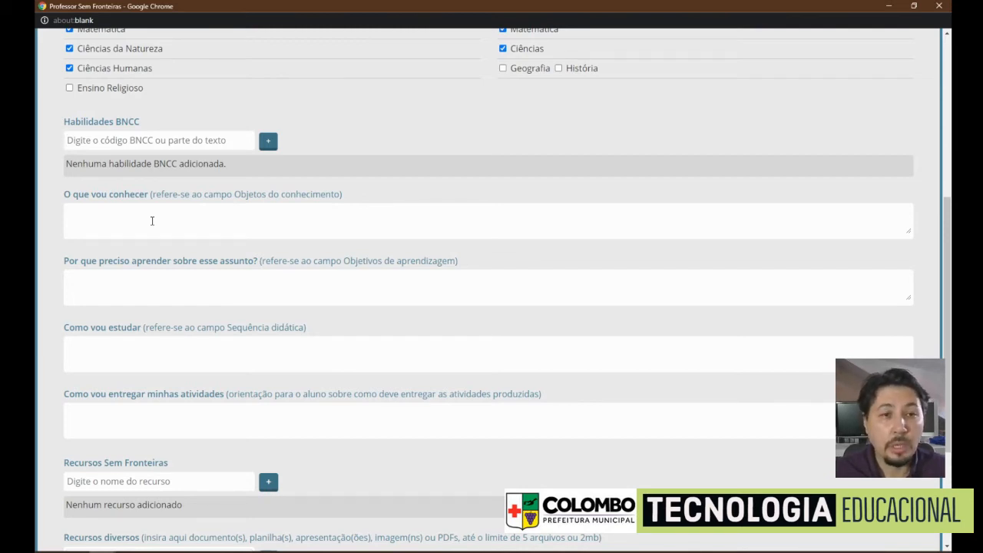
{"action": "left_click", "coordinate": [150, 348]}
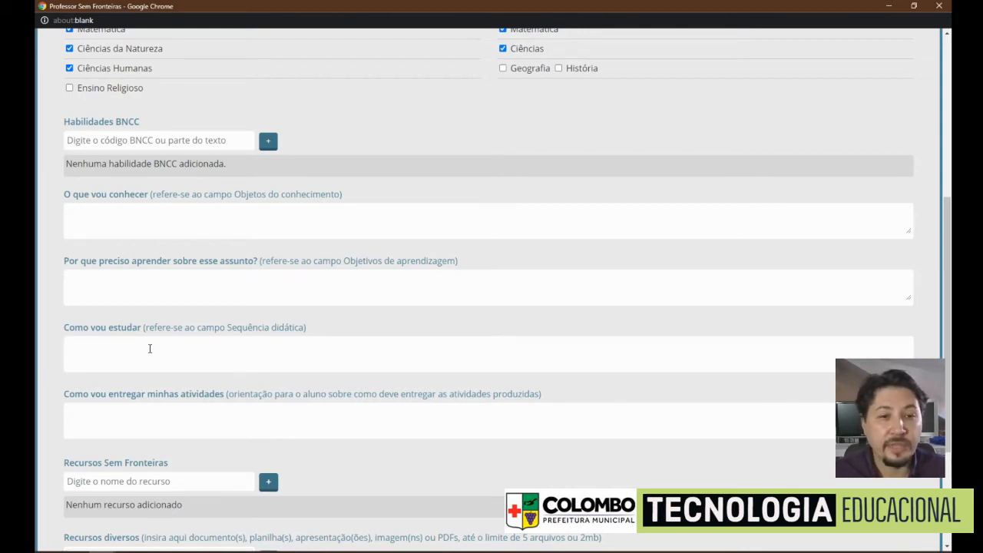
Search the Recursos Sem Fronteiras for "brasil" and add the activity "Estados brasileiros" to the study guide
{"action": "scroll", "coordinate": [150, 348], "scroll_direction": "down", "scroll_amount": 2}
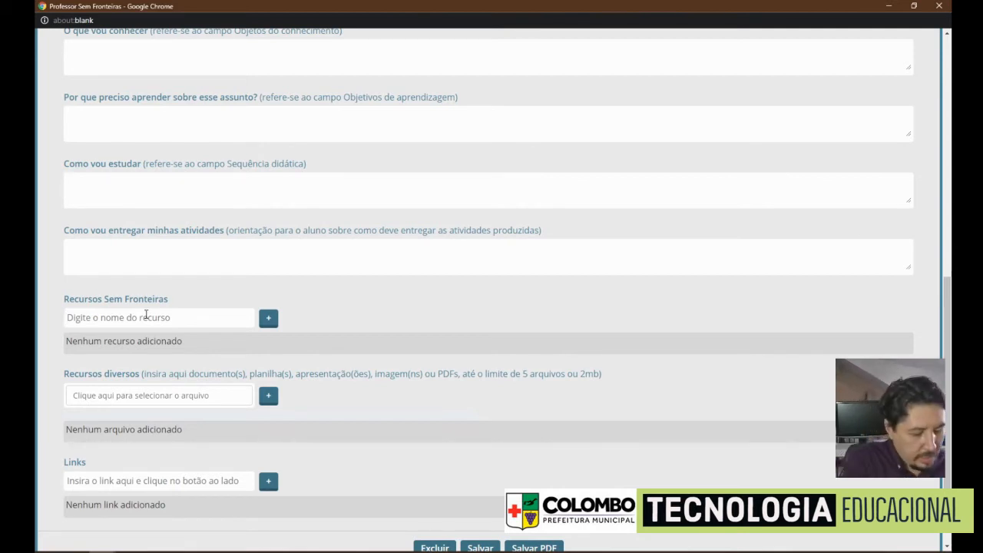
{"action": "left_click", "coordinate": [146, 318]}
{"action": "type", "text": "brasil"}
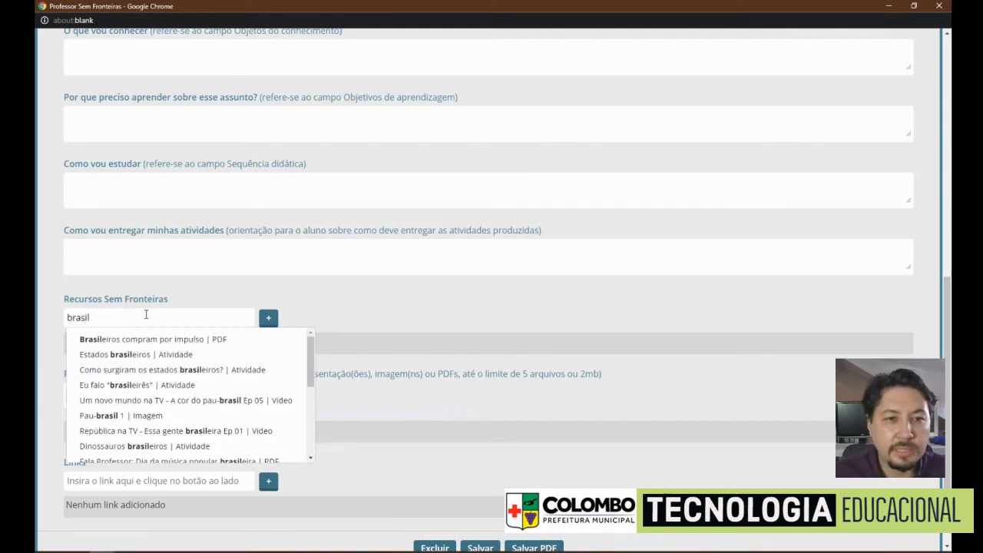
{"action": "left_click", "coordinate": [155, 354]}
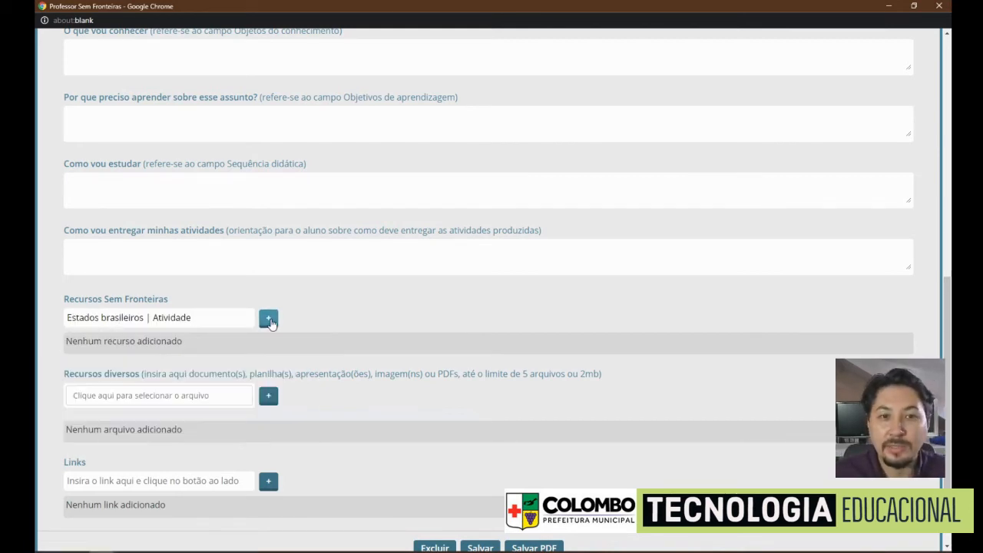
{"action": "left_click", "coordinate": [268, 319]}
Search the Recursos Sem Fronteiras for "brasil" again and add the activity "Eu falo "brasileirês"" as a second resource
{"action": "left_click", "coordinate": [177, 316]}
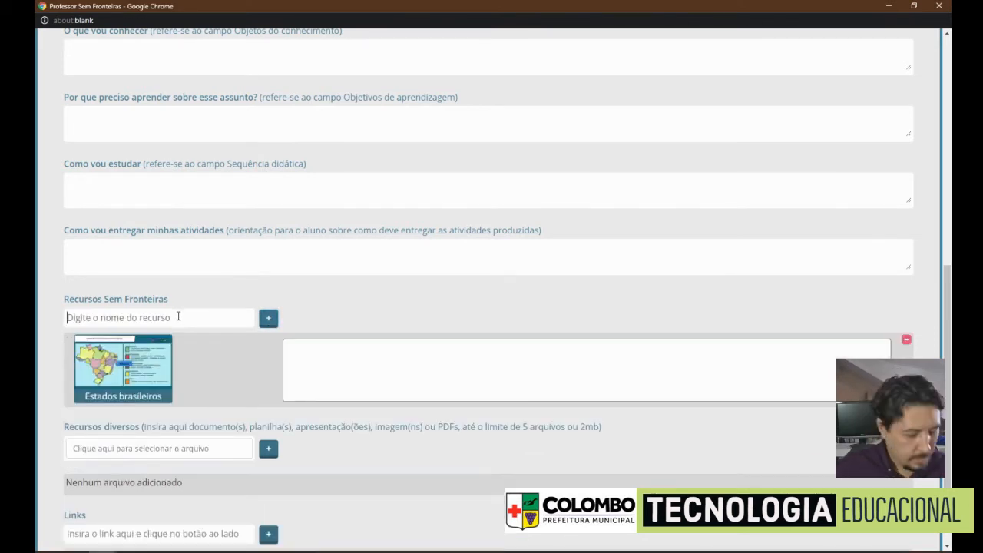
{"action": "type", "text": "brasil"}
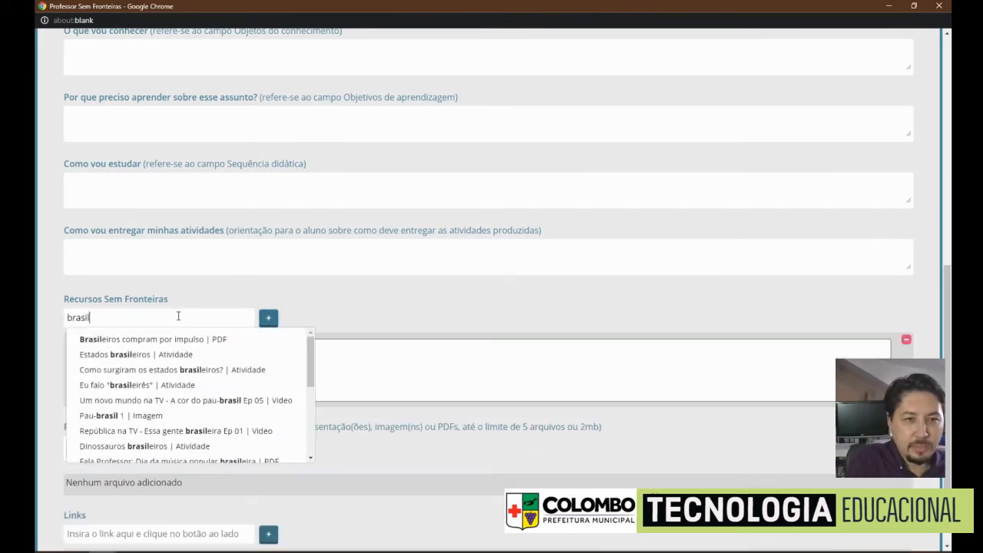
{"action": "left_click", "coordinate": [131, 392]}
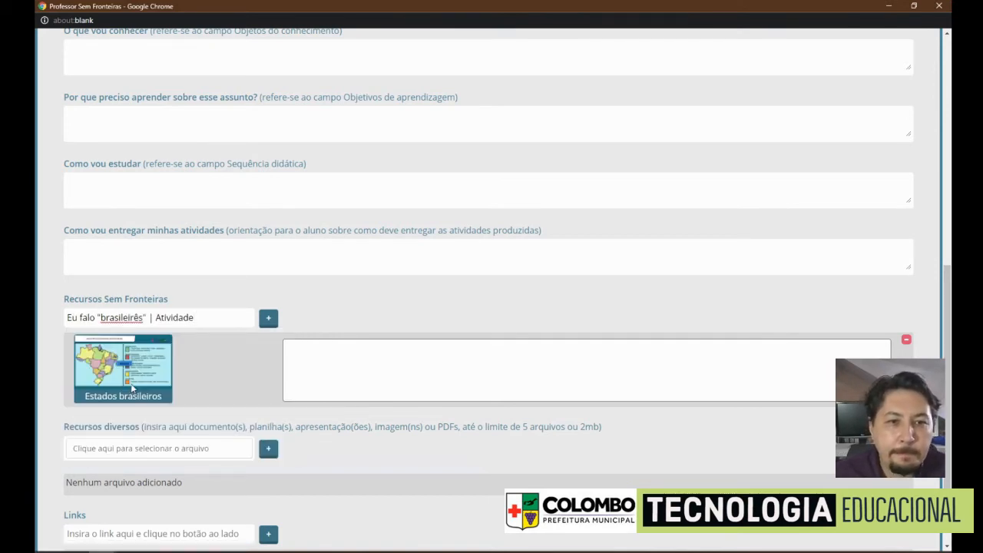
{"action": "left_click", "coordinate": [268, 319]}
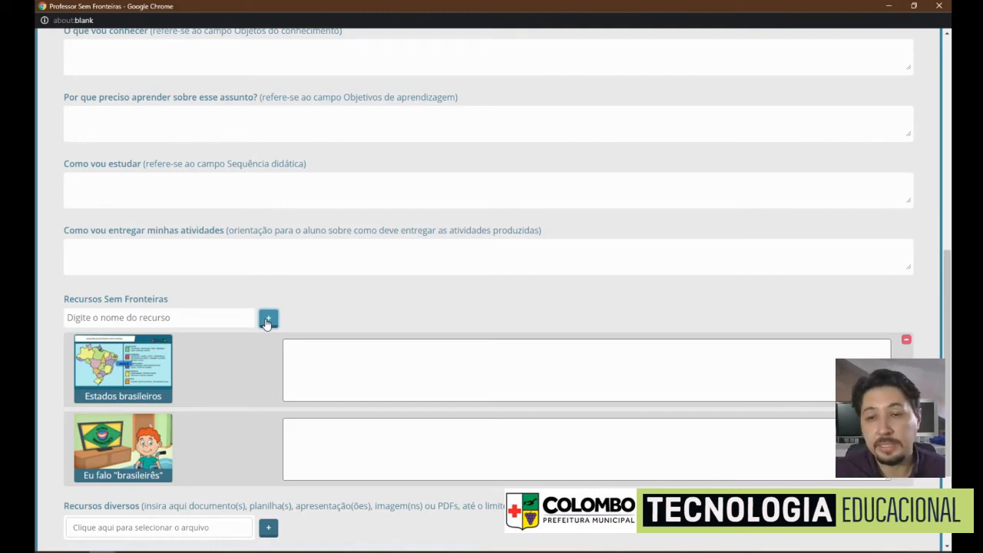
{"action": "scroll", "coordinate": [265, 330], "scroll_direction": "down", "scroll_amount": 2}
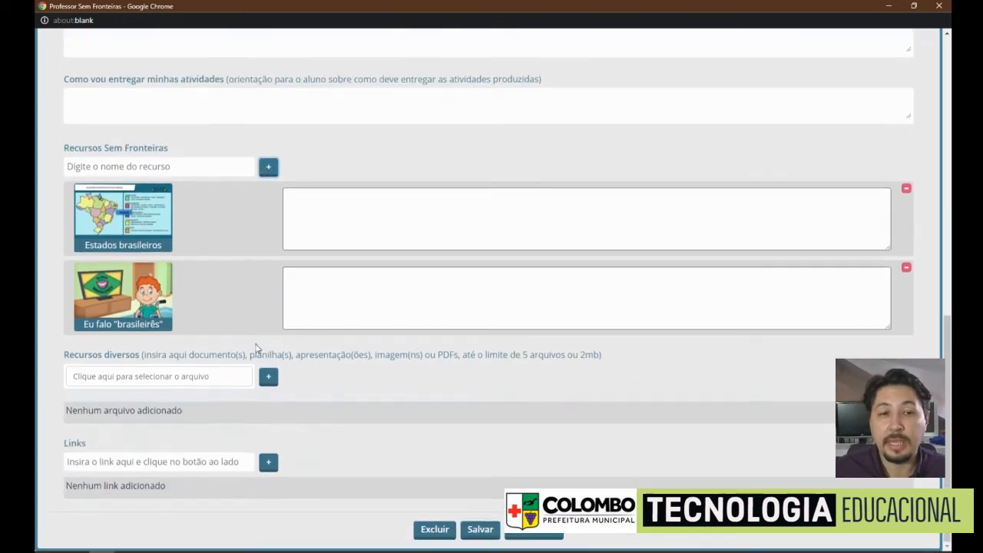
Try to attach the document "Educação - SEMED - Levantamento de Sites e APP .docx" from the Documentos folder under Recursos diversos
{"action": "left_click", "coordinate": [205, 378]}
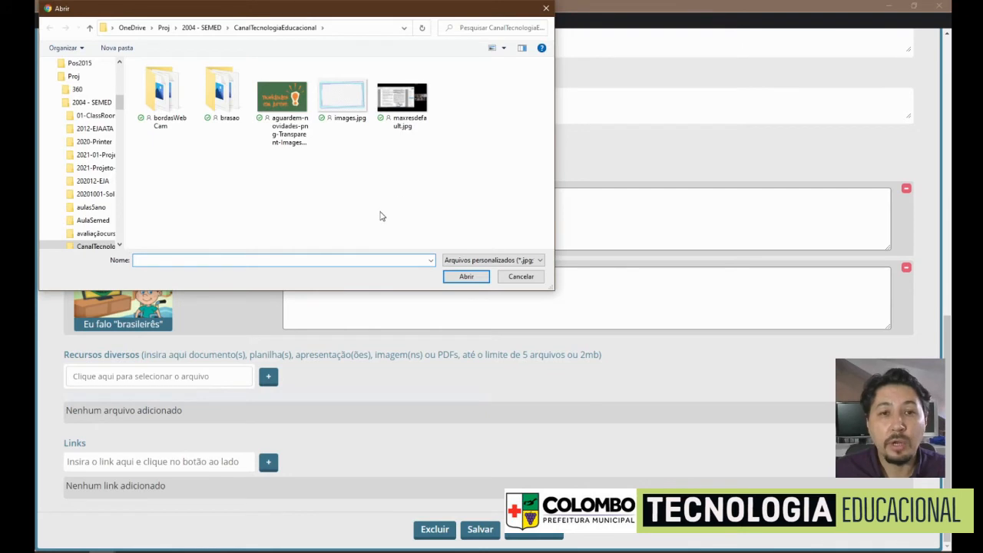
{"action": "left_click_drag", "start_coordinate": [121, 104], "coordinate": [124, 71]}
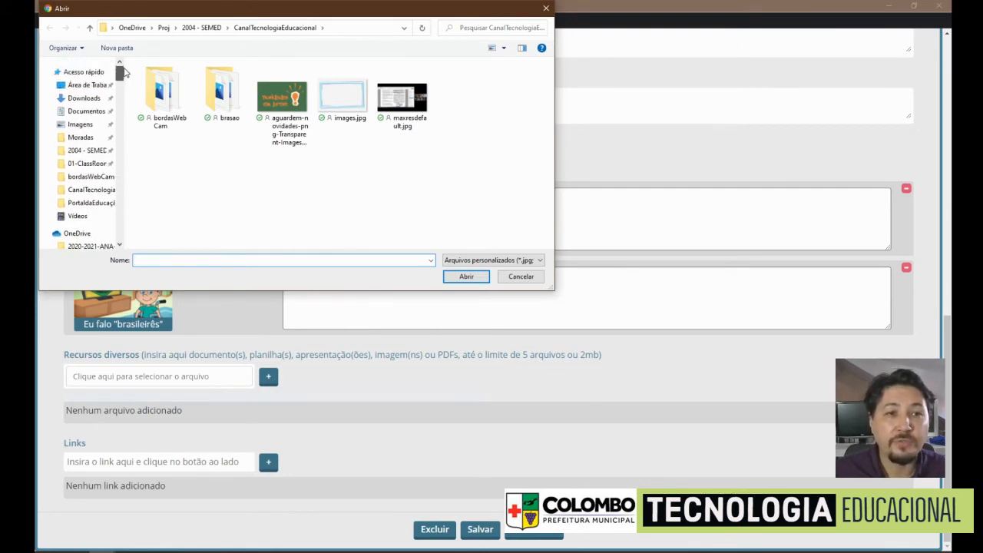
{"action": "left_click", "coordinate": [91, 111]}
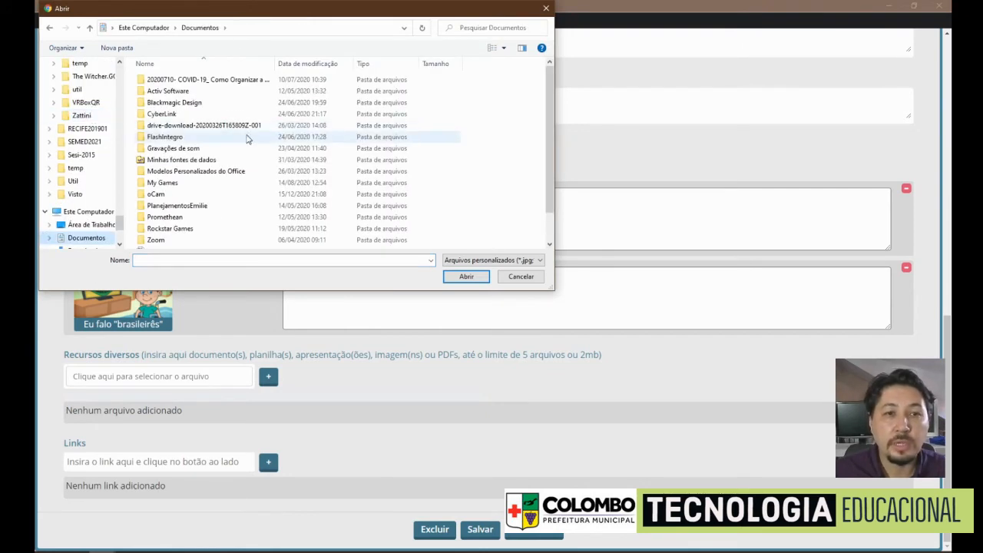
{"action": "left_click", "coordinate": [259, 159]}
{"action": "scroll", "coordinate": [262, 172], "scroll_direction": "down", "scroll_amount": 1}
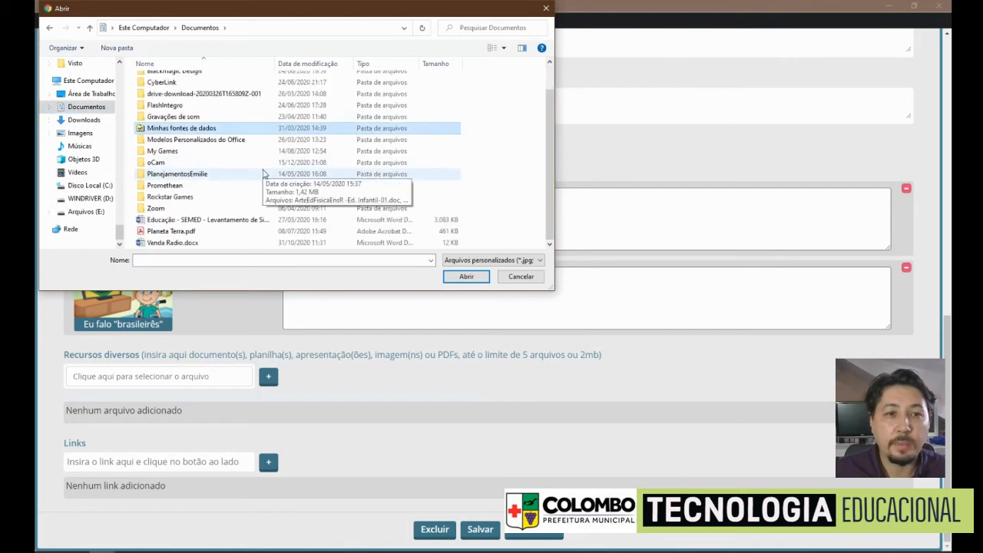
{"action": "left_click", "coordinate": [226, 223]}
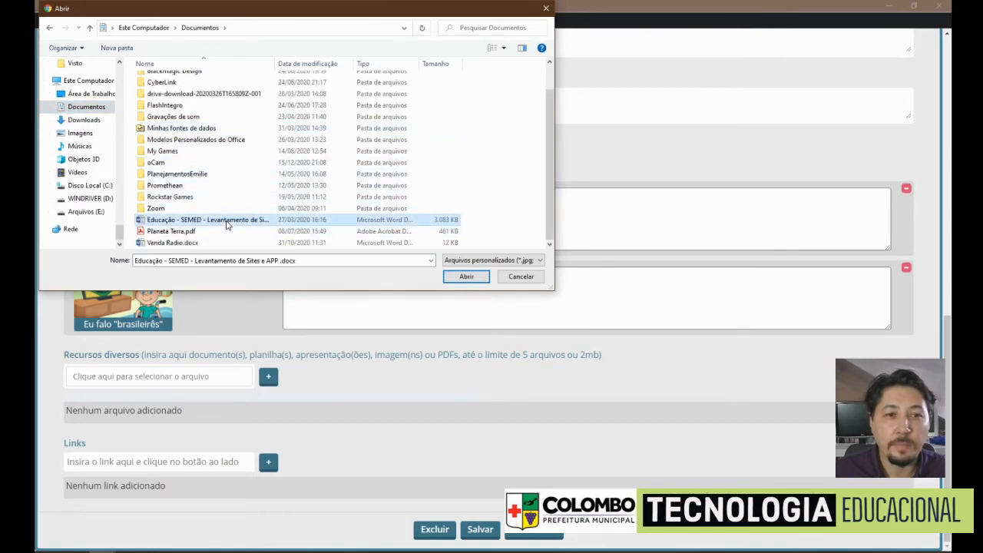
{"action": "left_click", "coordinate": [469, 278]}
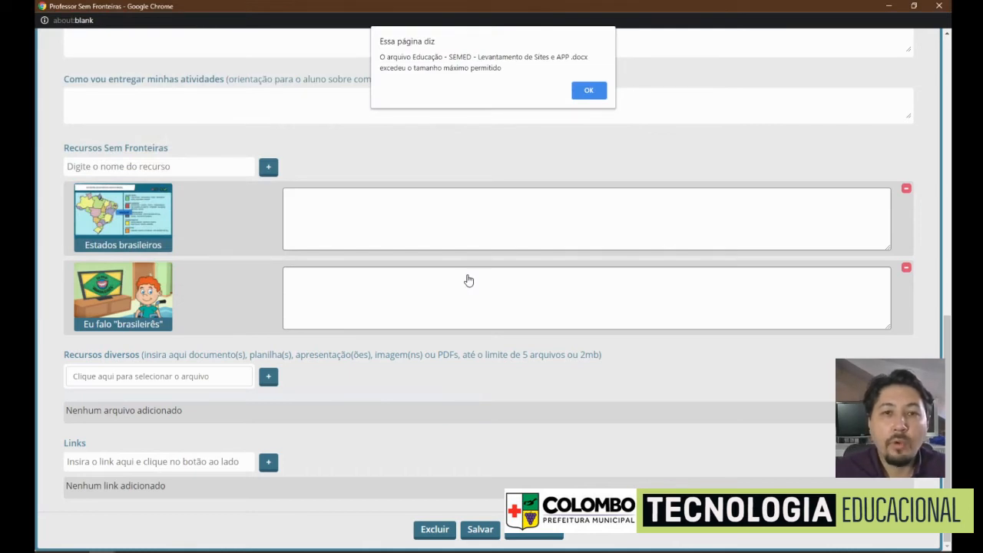
{"action": "left_click", "coordinate": [599, 89]}
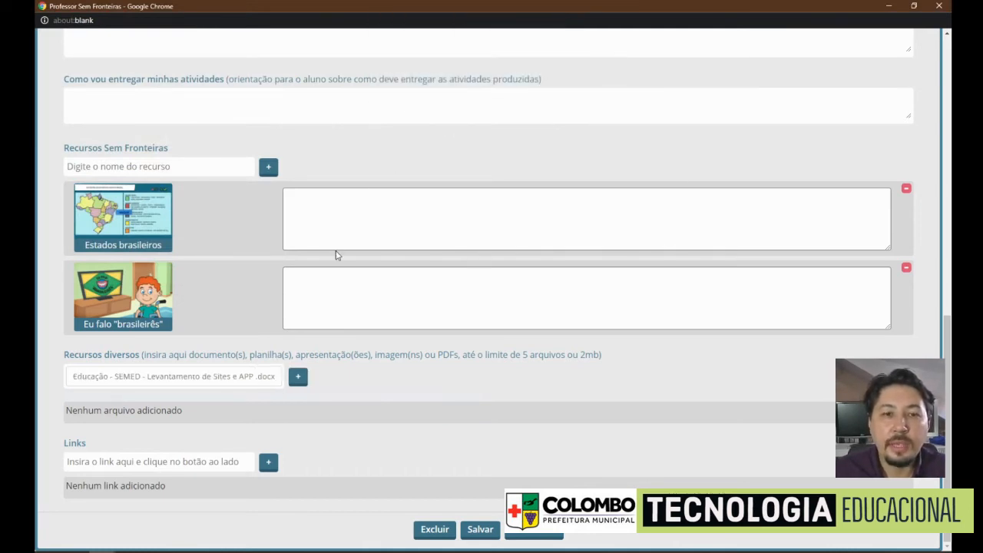
{"action": "left_click", "coordinate": [298, 377]}
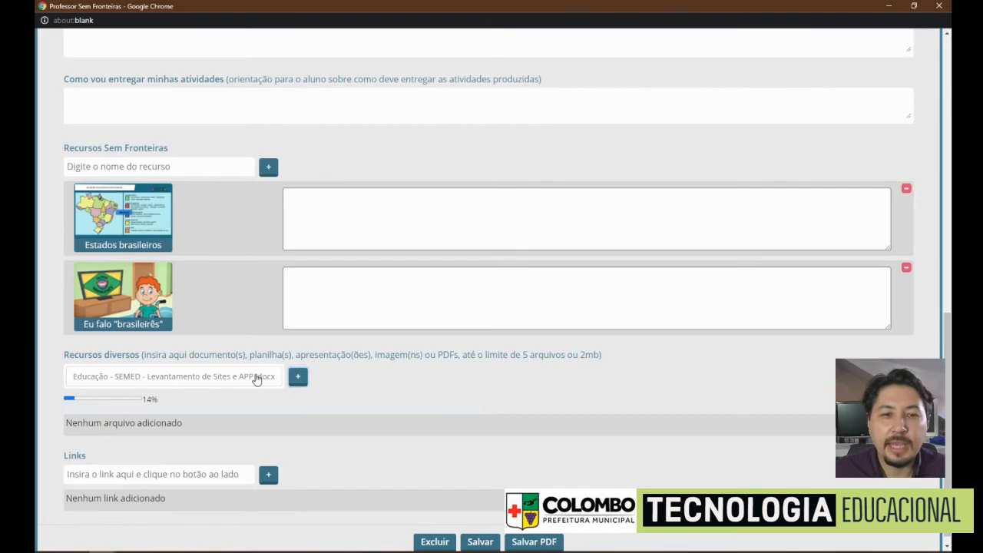
{"action": "left_click", "coordinate": [257, 378]}
{"action": "left_click", "coordinate": [524, 279]}
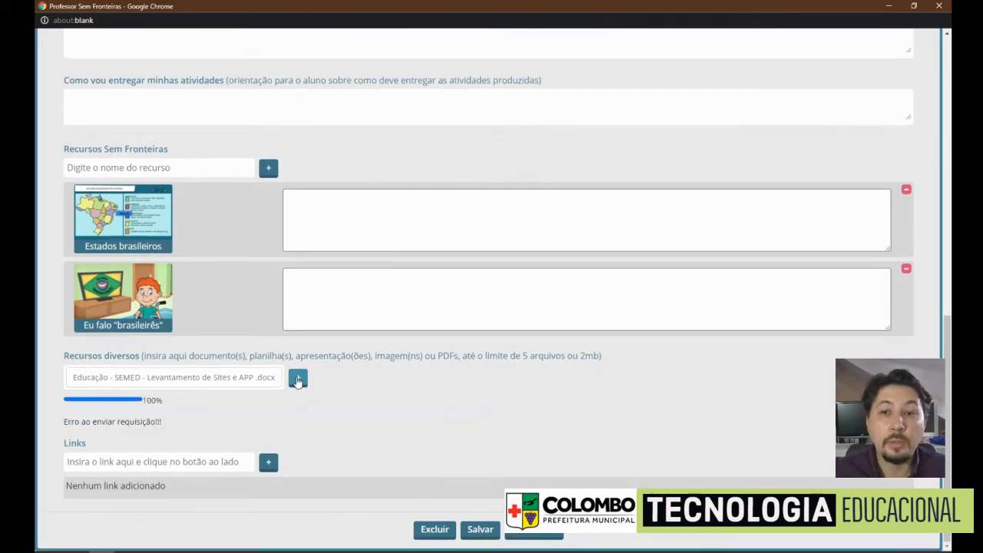
Attach the file "Planeta Terra.pdf" from the Documentos folder to the study guide under Recursos diversos
{"action": "left_click", "coordinate": [220, 378]}
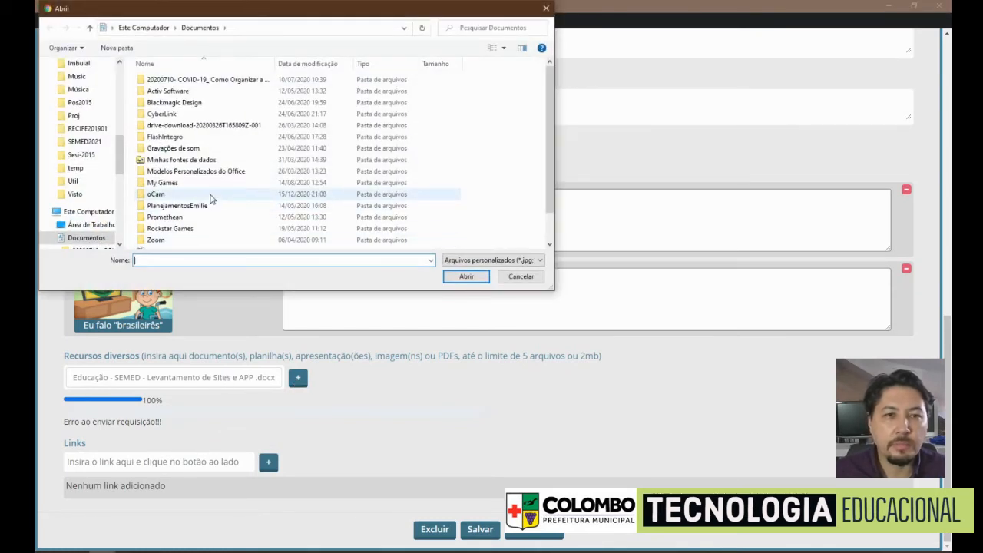
{"action": "scroll", "coordinate": [549, 128], "scroll_direction": "down", "scroll_amount": 1}
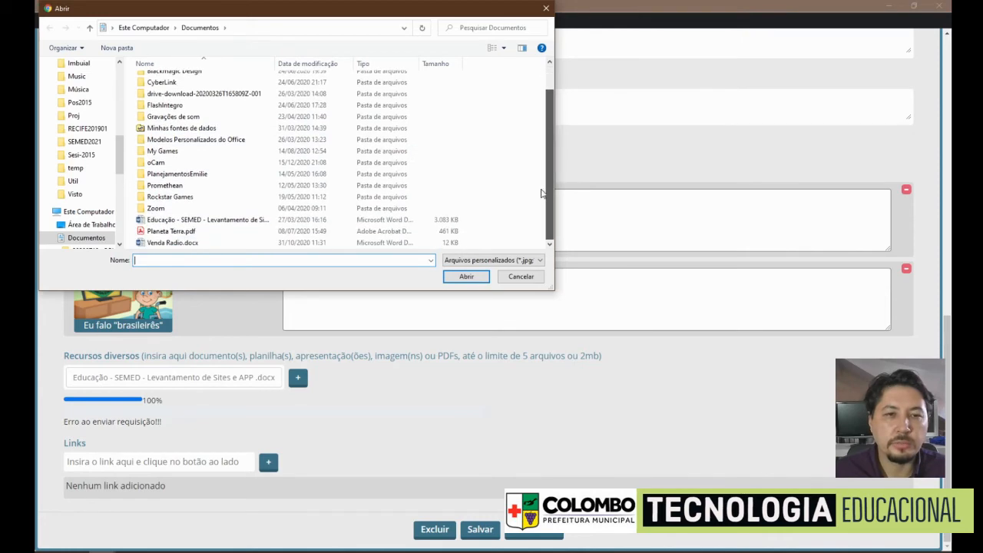
{"action": "left_click", "coordinate": [192, 232]}
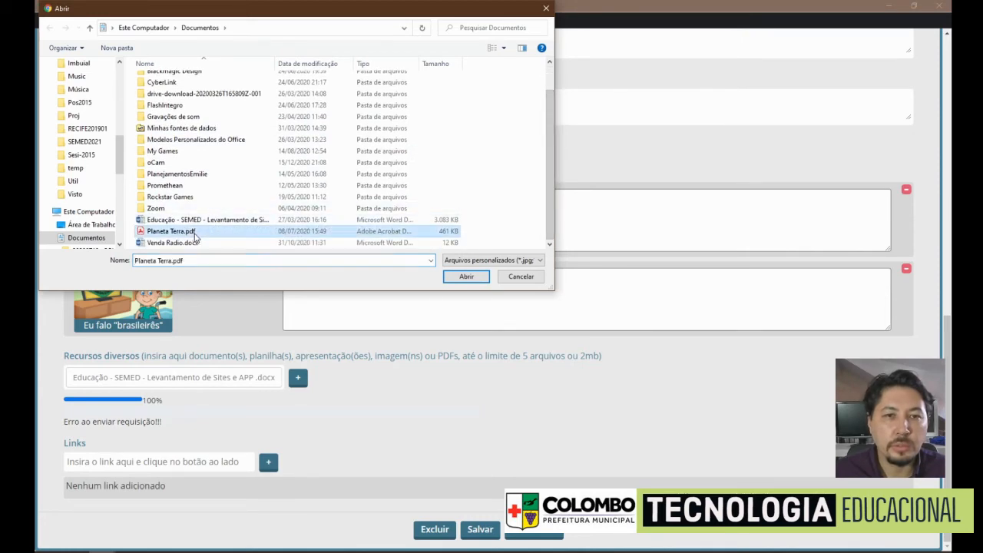
{"action": "left_click", "coordinate": [466, 277]}
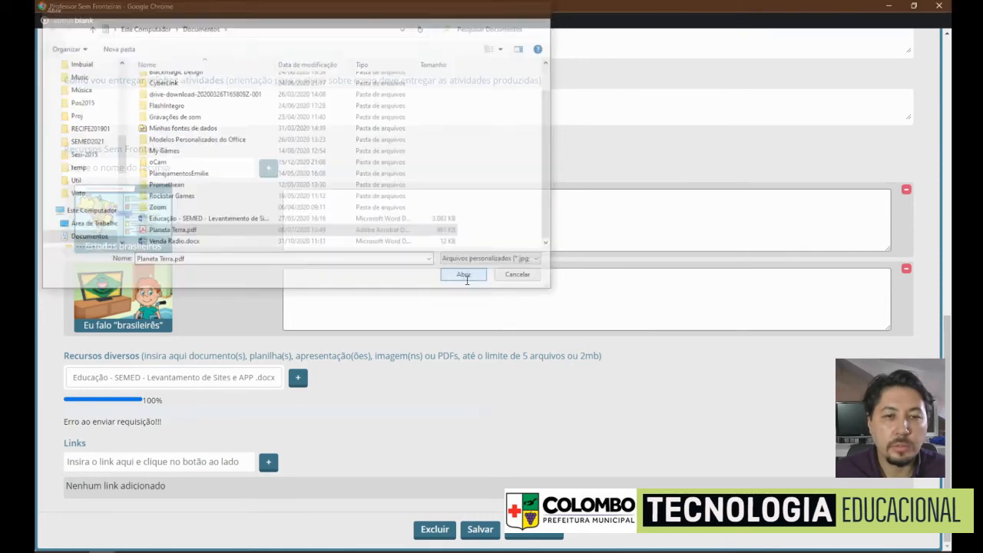
{"action": "left_click", "coordinate": [268, 380]}
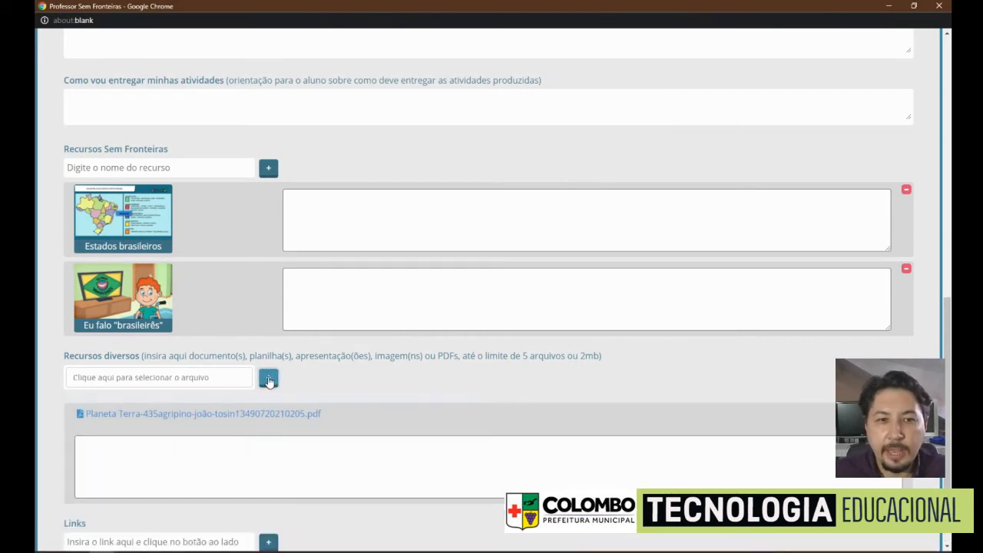
Write the annotation "Aproveite bem essa atividade e conheça mais no planeta Terra" for the attached Planeta Terra PDF and save it
{"action": "left_click", "coordinate": [253, 466]}
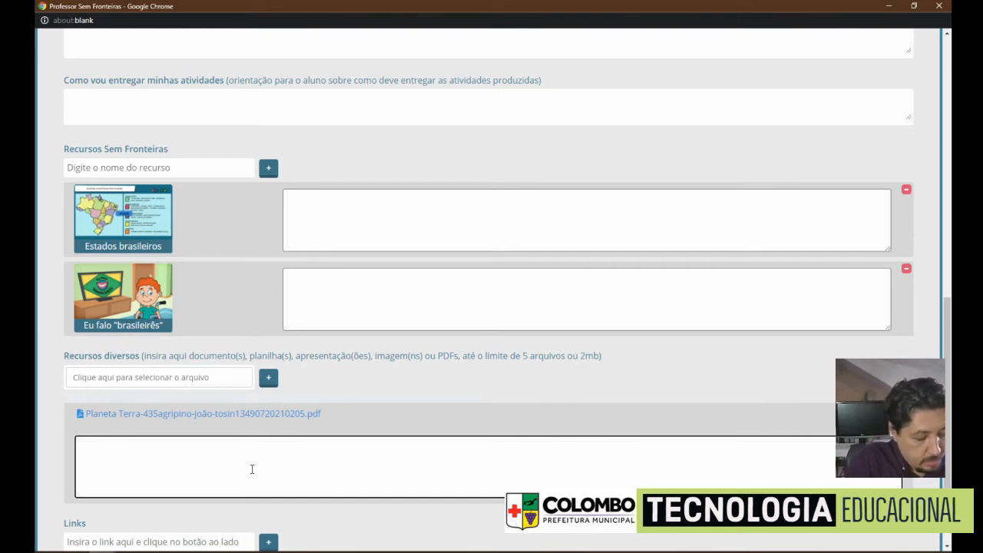
{"action": "type", "text": "Apor"}
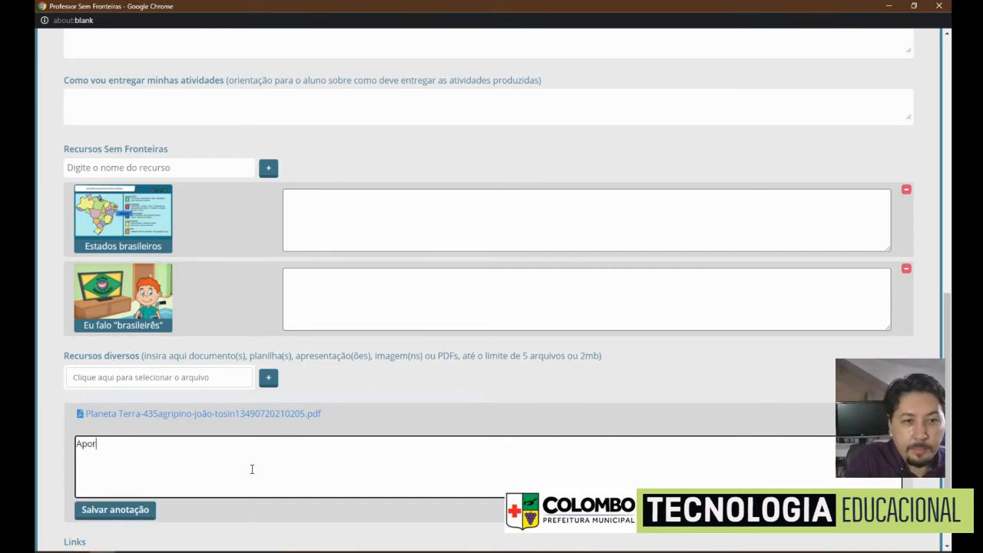
{"action": "key", "text": "BackSpace"}
{"action": "key", "text": "BackSpace"}
{"action": "type", "text": "roveite bem e"}
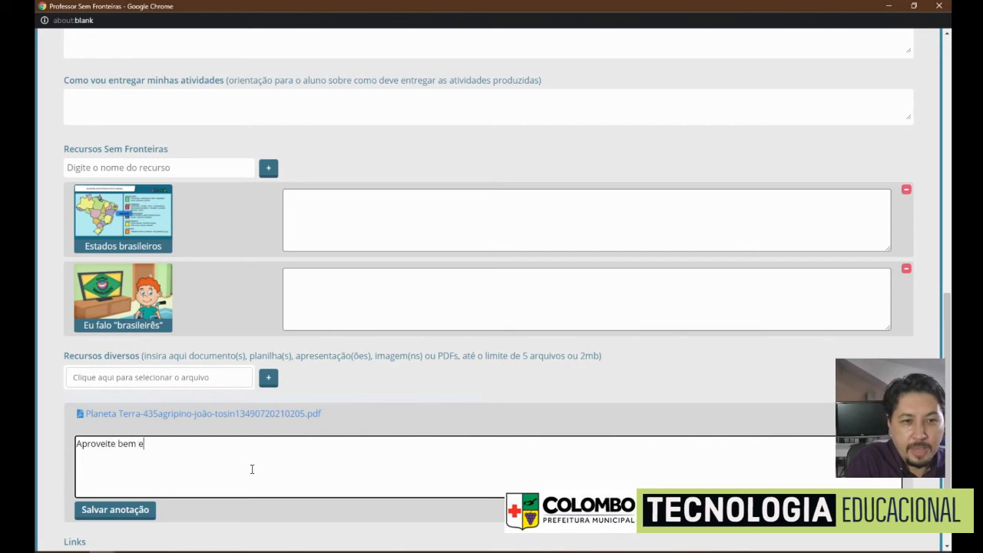
{"action": "type", "text": "ssa atividade e"}
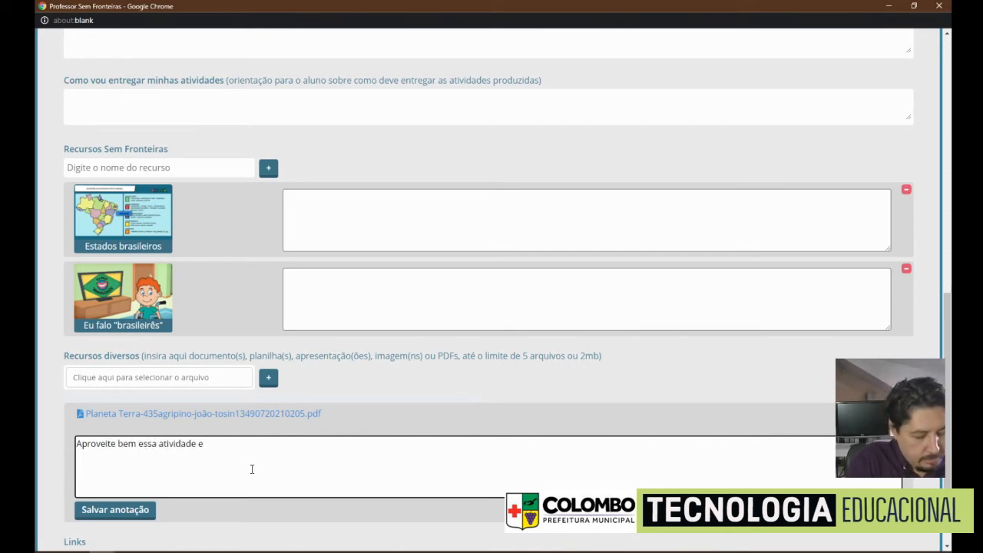
{"action": "type", "text": " conhe"}
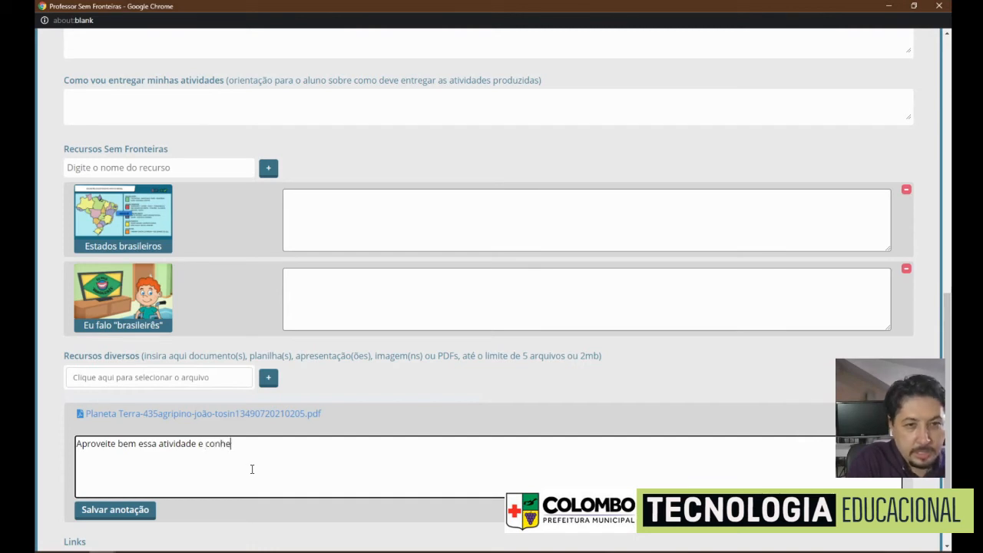
{"action": "type", "text": "ça mais no p"}
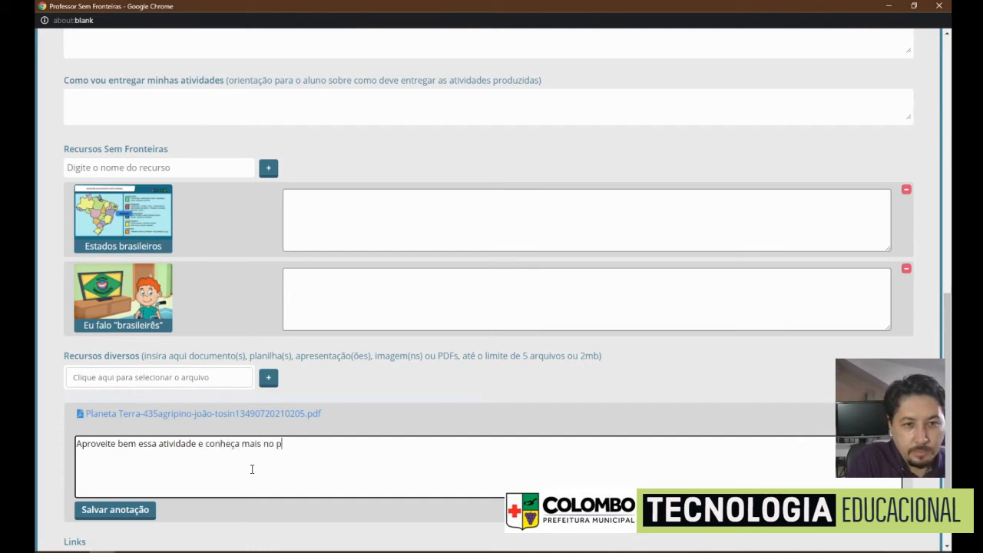
{"action": "type", "text": "laneta ter"}
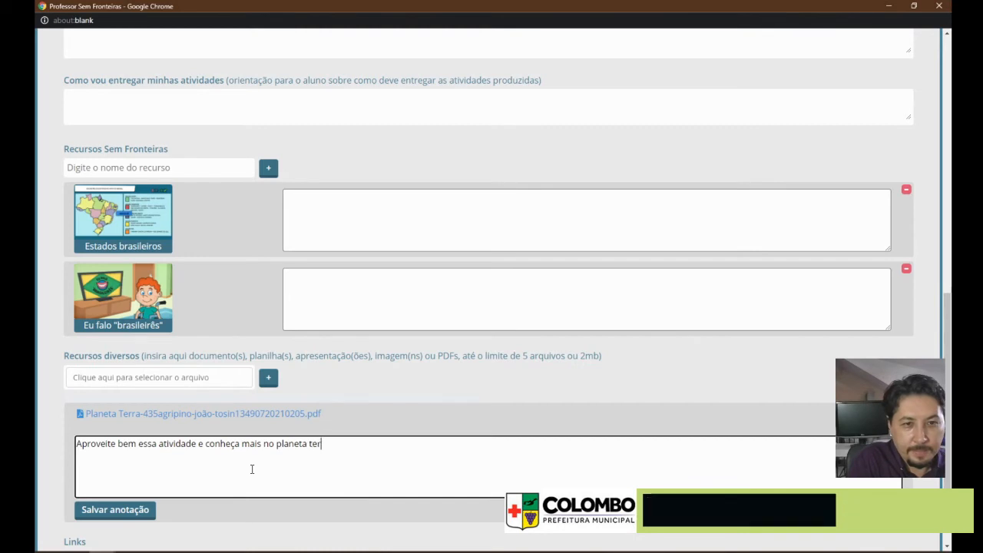
{"action": "type", "text": "ra"}
{"action": "key", "text": "Left"}
{"action": "key", "text": "Left"}
{"action": "key", "text": "Left"}
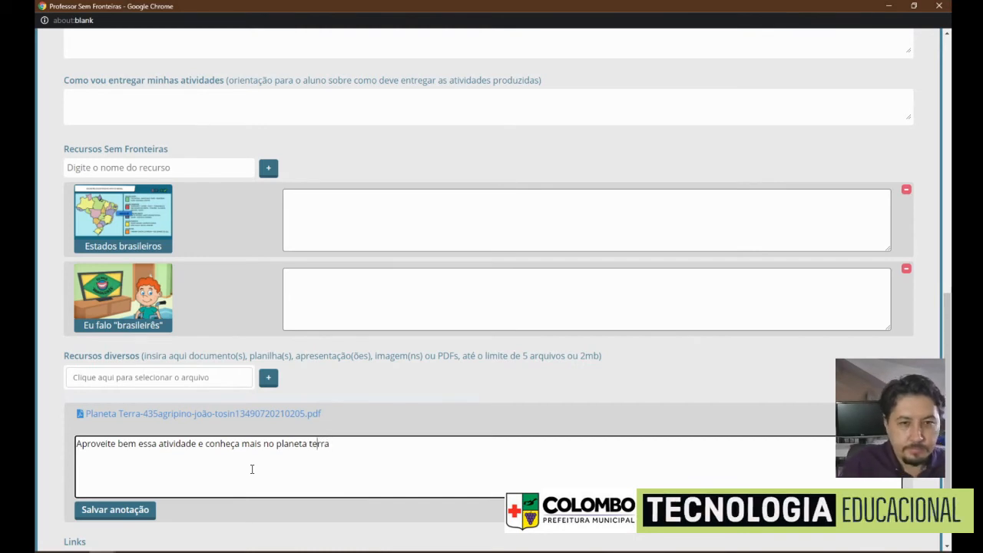
{"action": "key", "text": "Delete"}
{"action": "type", "text": "T"}
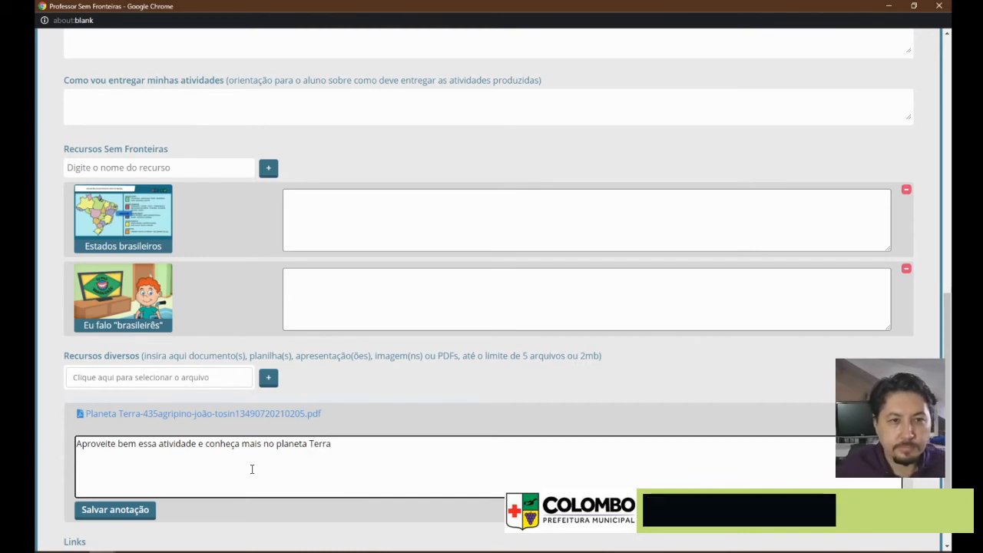
{"action": "scroll", "coordinate": [270, 467], "scroll_direction": "down", "scroll_amount": 2}
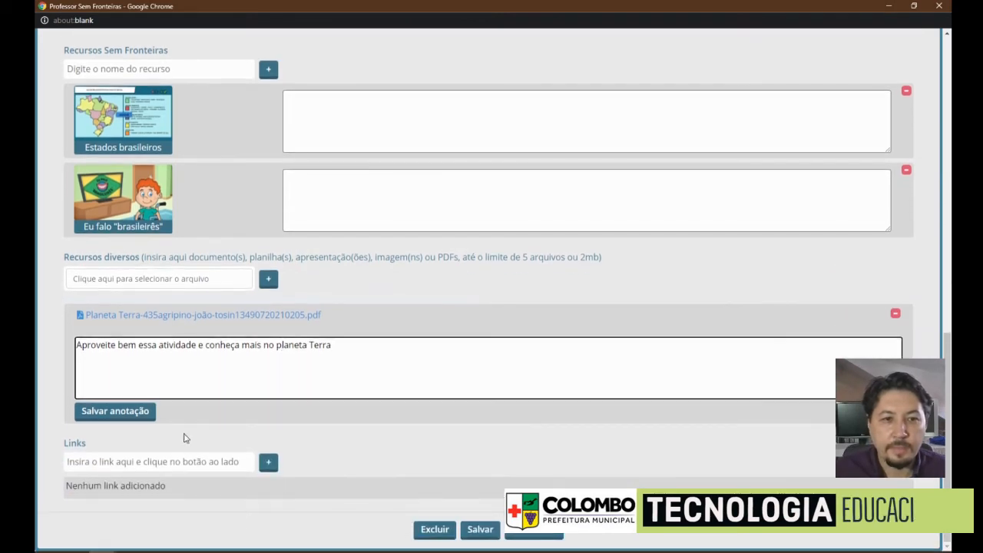
{"action": "left_click", "coordinate": [136, 414]}
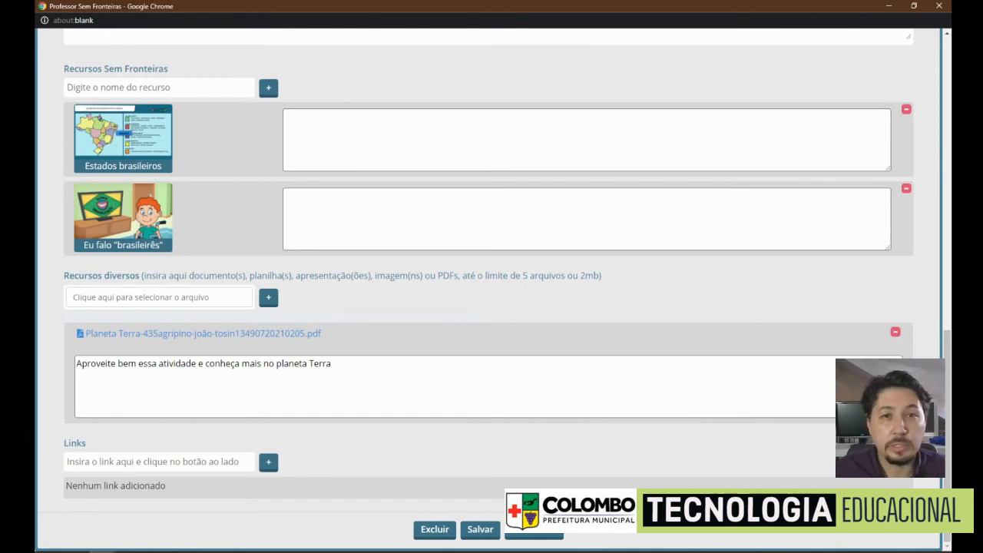
Move the study guide window aside and open the YouTube site in a new browser tab through a "youtube" web search
{"action": "left_click", "coordinate": [343, 550]}
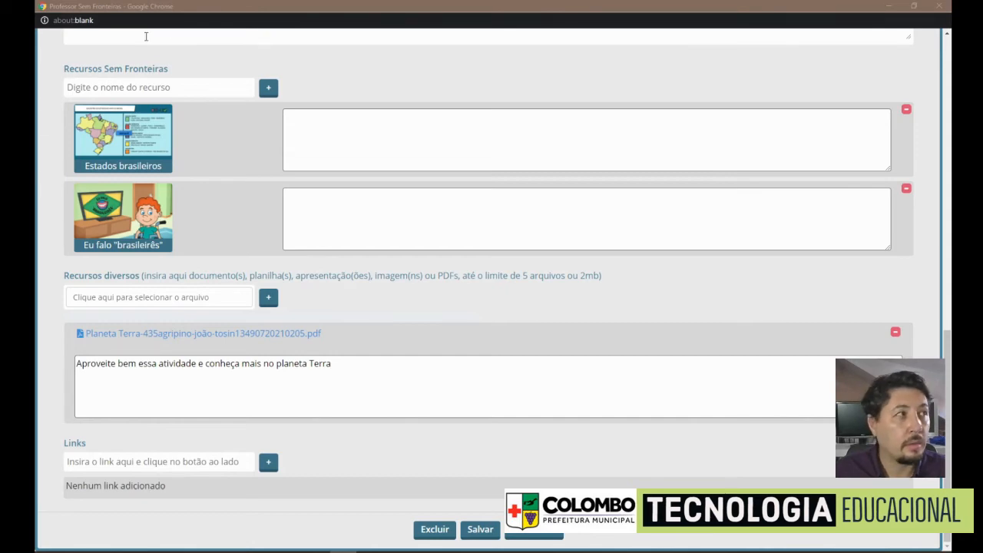
{"action": "left_click", "coordinate": [146, 36]}
{"action": "left_click_drag", "start_coordinate": [855, 6], "coordinate": [806, 58]}
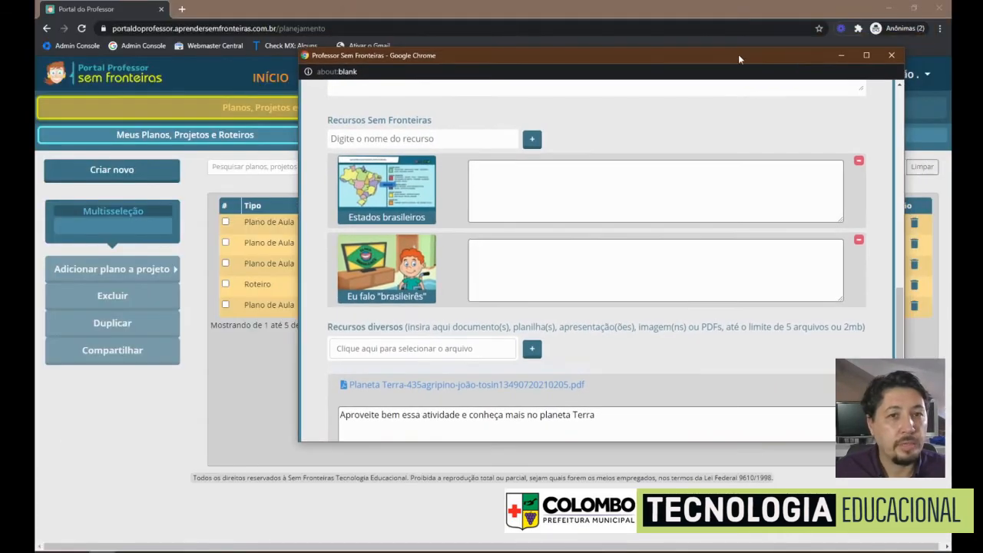
{"action": "left_click", "coordinate": [179, 8]}
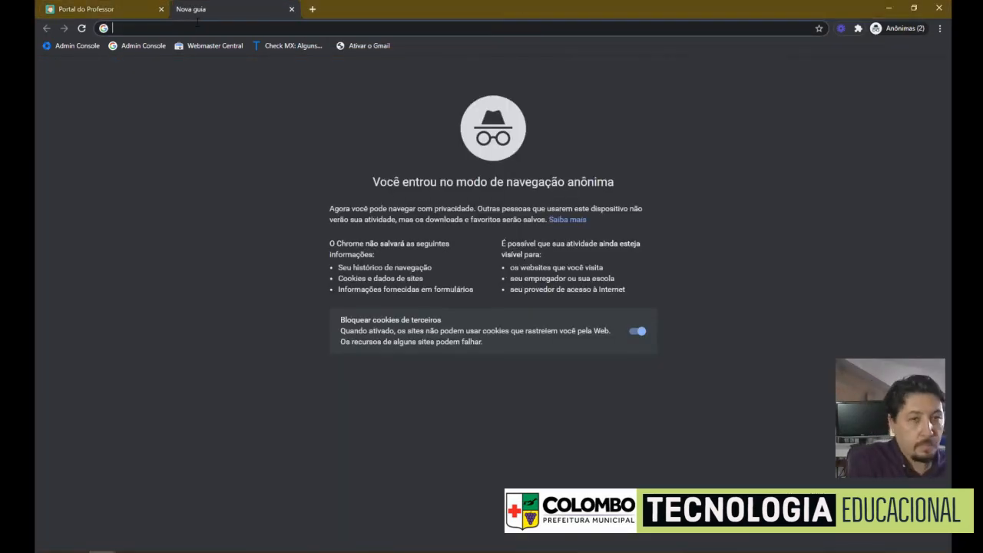
{"action": "type", "text": "you"}
{"action": "key", "text": "Down"}
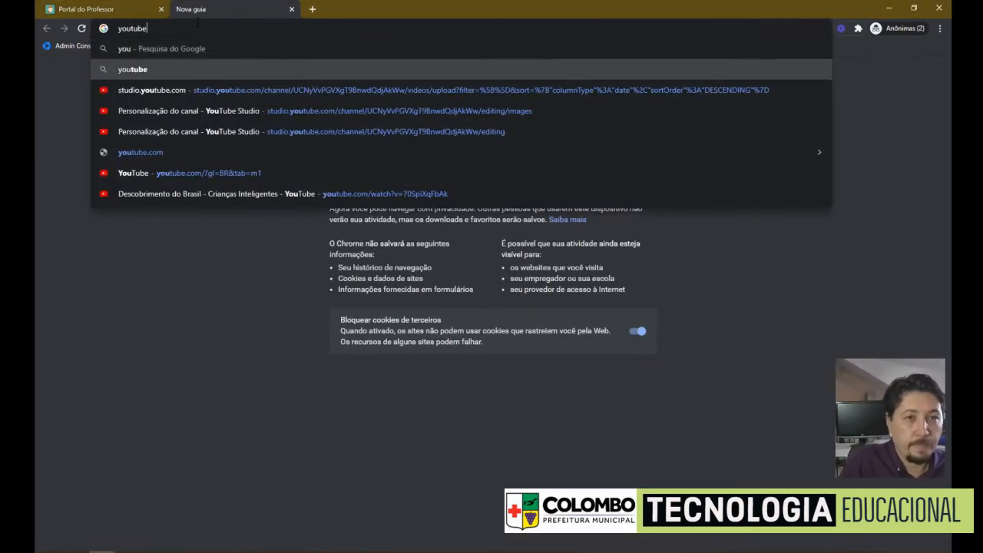
{"action": "key", "text": "Return"}
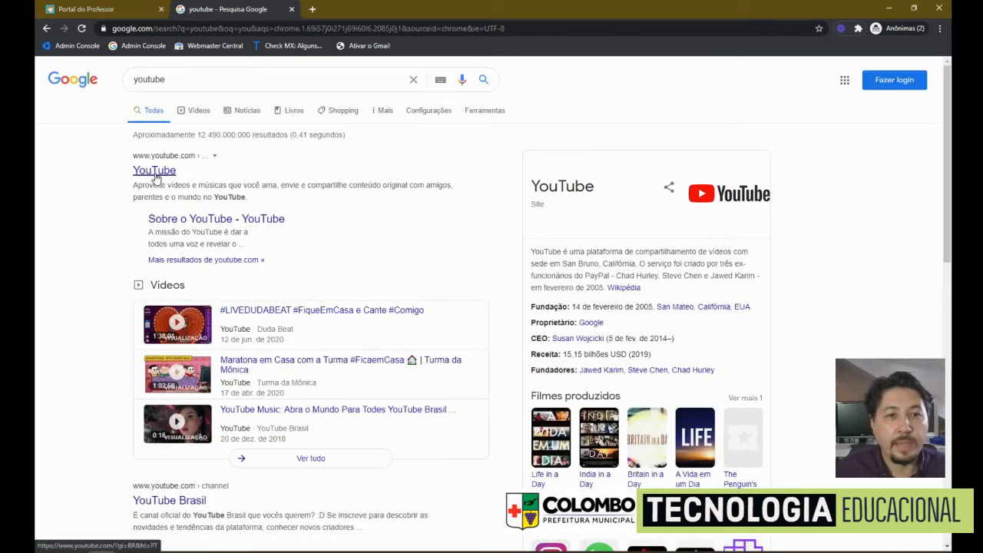
{"action": "left_click", "coordinate": [154, 172]}
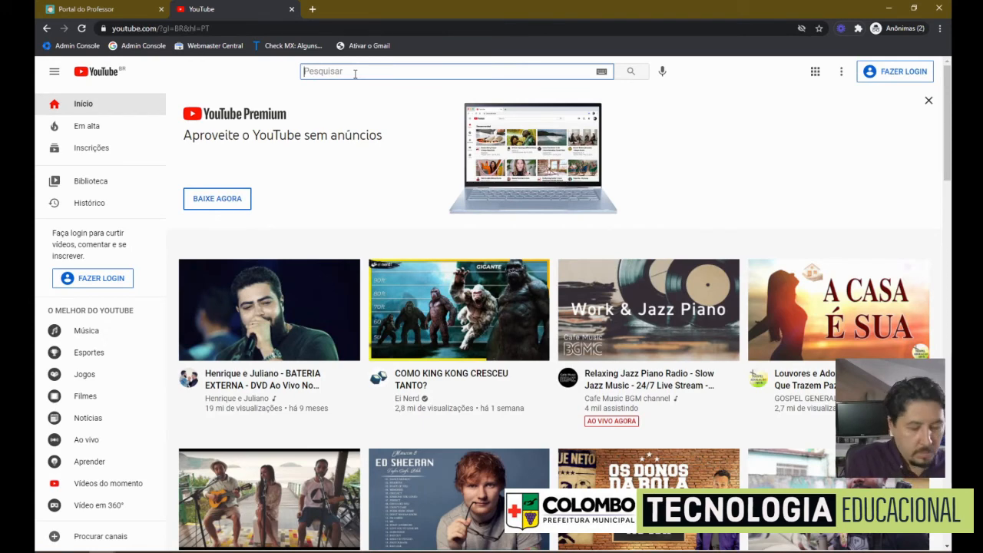
Search YouTube for "planeta terra" and open the video "Planeta Terra - Nosso Lar Dublado HD"
{"action": "type", "text": "planeta terra"}
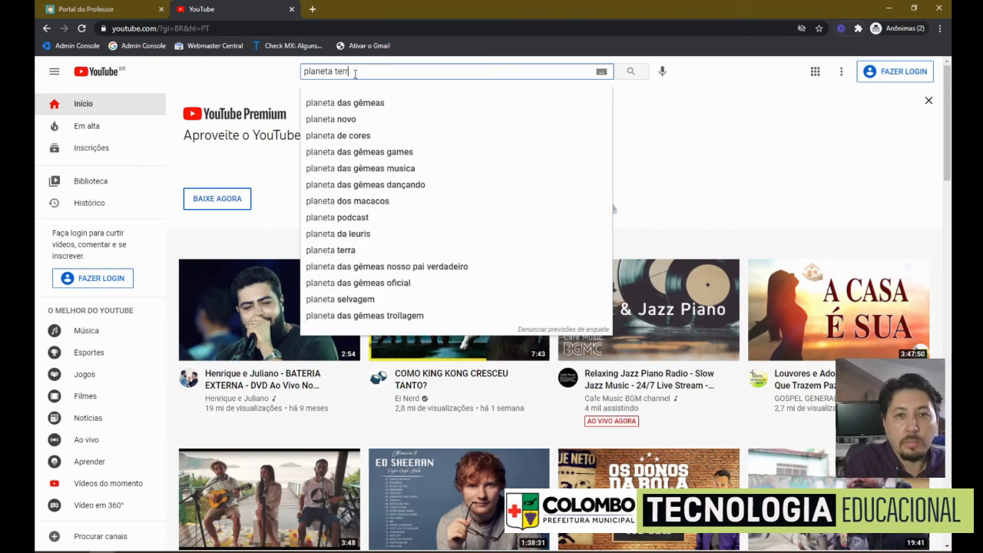
{"action": "key", "text": "Return"}
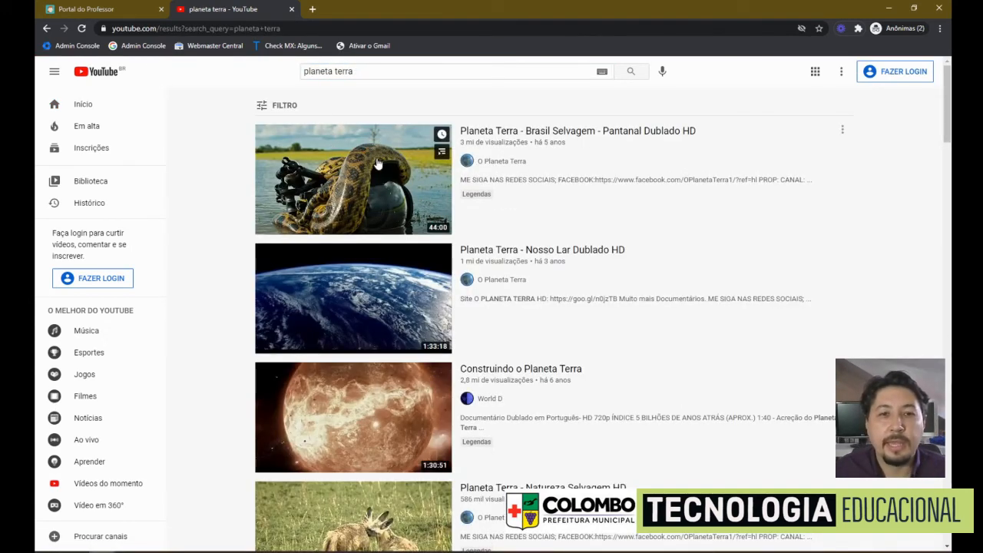
{"action": "right_click", "coordinate": [523, 251]}
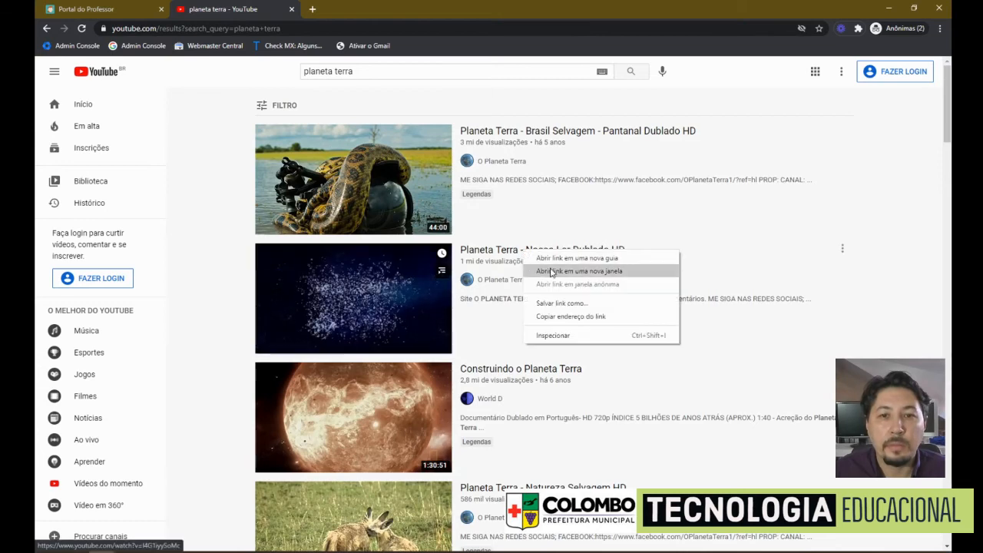
{"action": "left_click", "coordinate": [417, 299]}
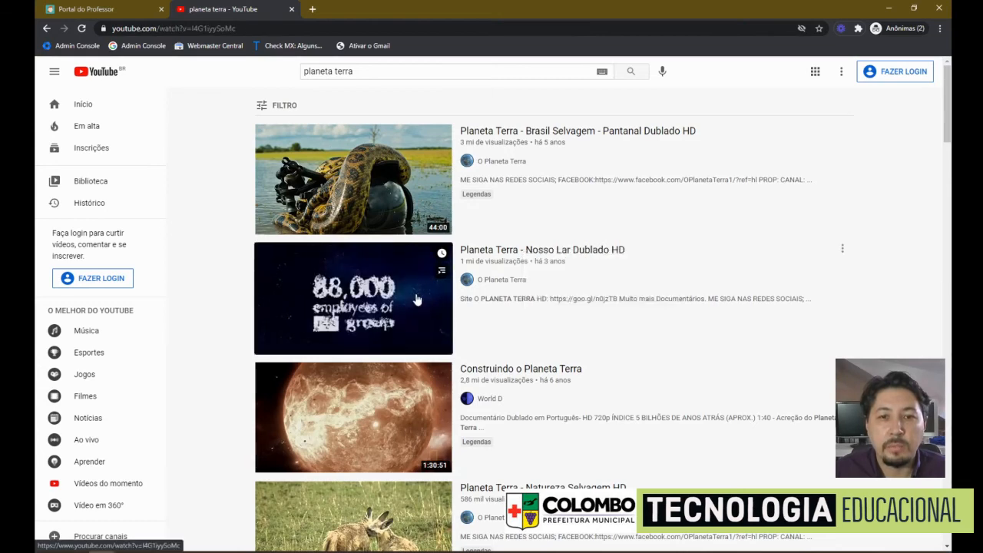
Copy the web address of the "Planeta Terra - Nosso Lar Dublado HD" video and return to the study guide window
{"action": "right_click", "coordinate": [193, 28]}
{"action": "key", "text": "ctrl+c"}
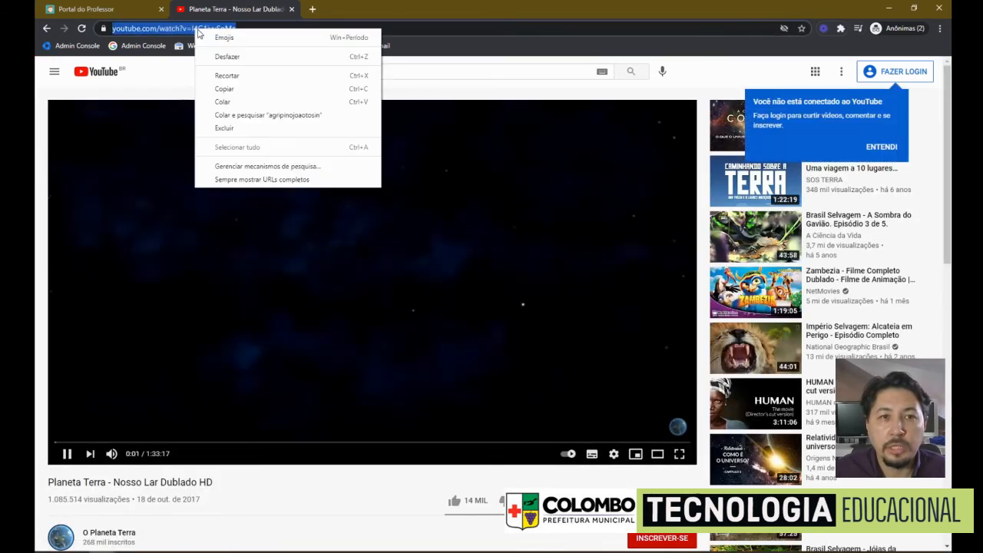
{"action": "left_click", "coordinate": [241, 90]}
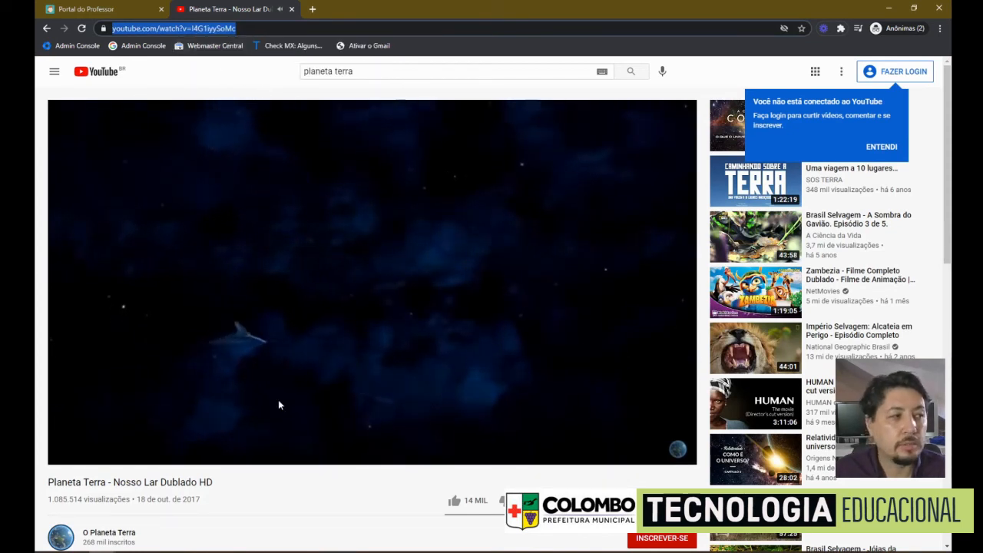
{"action": "left_click", "coordinate": [344, 551]}
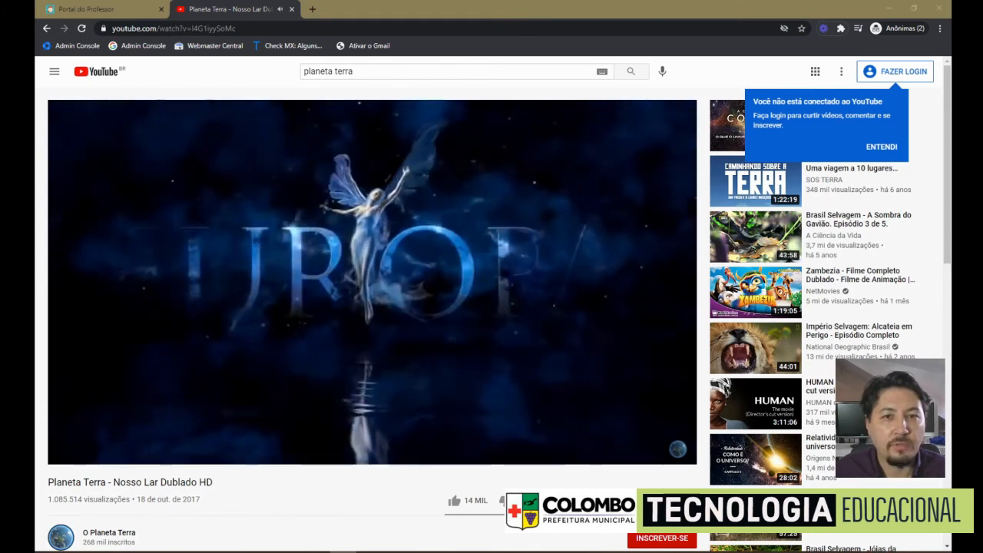
{"action": "left_click", "coordinate": [291, 10]}
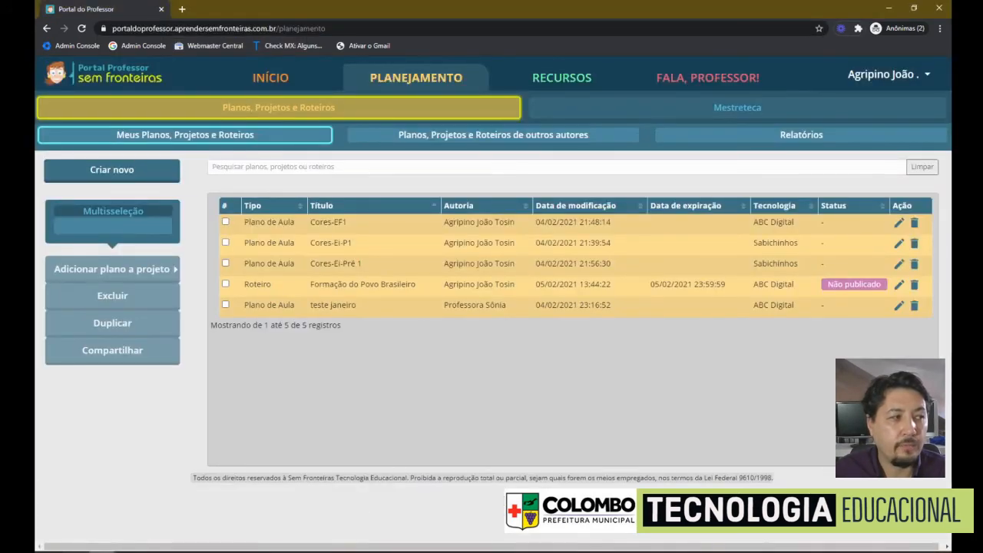
{"action": "mouse_move", "coordinate": [239, 550]}
{"action": "left_click", "coordinate": [367, 500]}
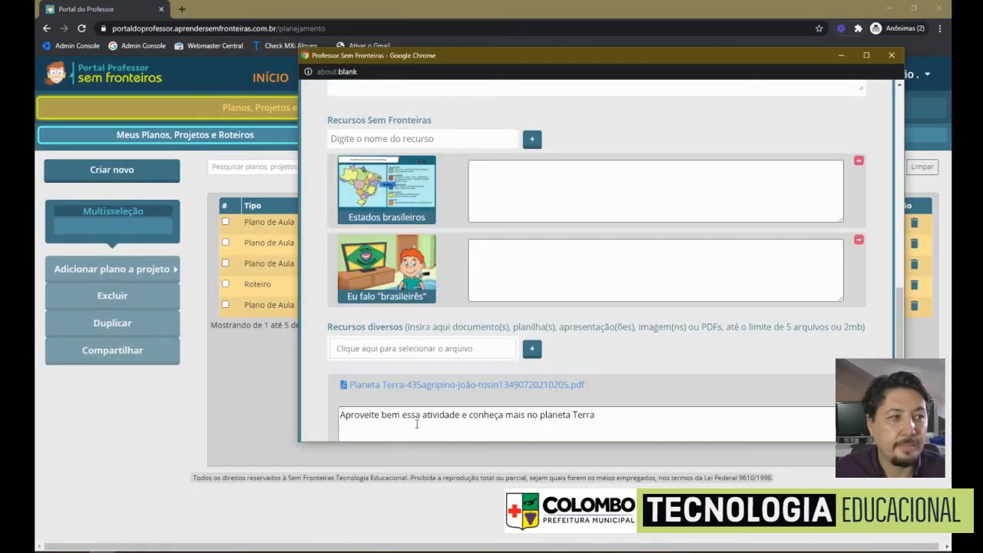
Add the copied YouTube video address to the study guide's Links section
{"action": "left_click", "coordinate": [413, 351]}
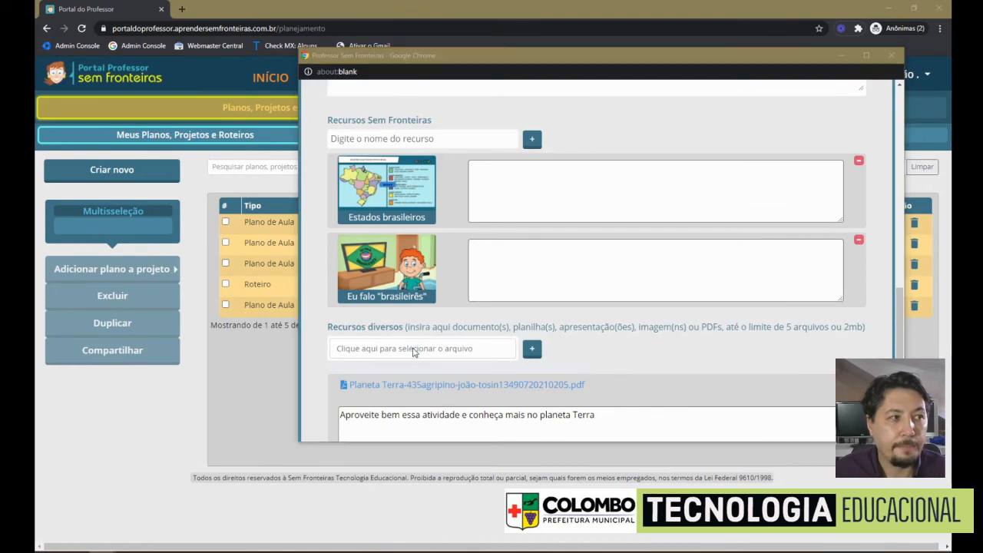
{"action": "left_click", "coordinate": [784, 323]}
{"action": "scroll", "coordinate": [425, 350], "scroll_direction": "down", "scroll_amount": 2}
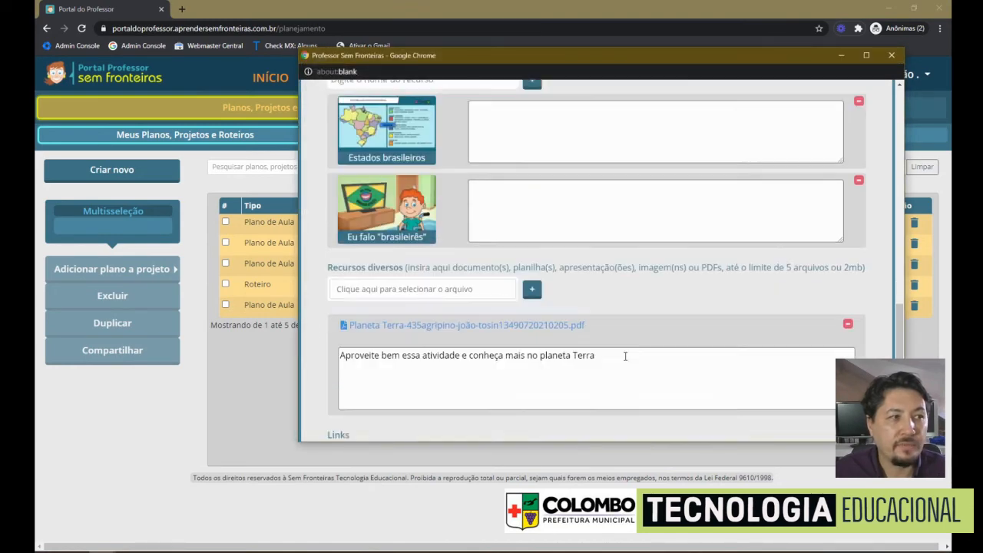
{"action": "right_click", "coordinate": [425, 351]}
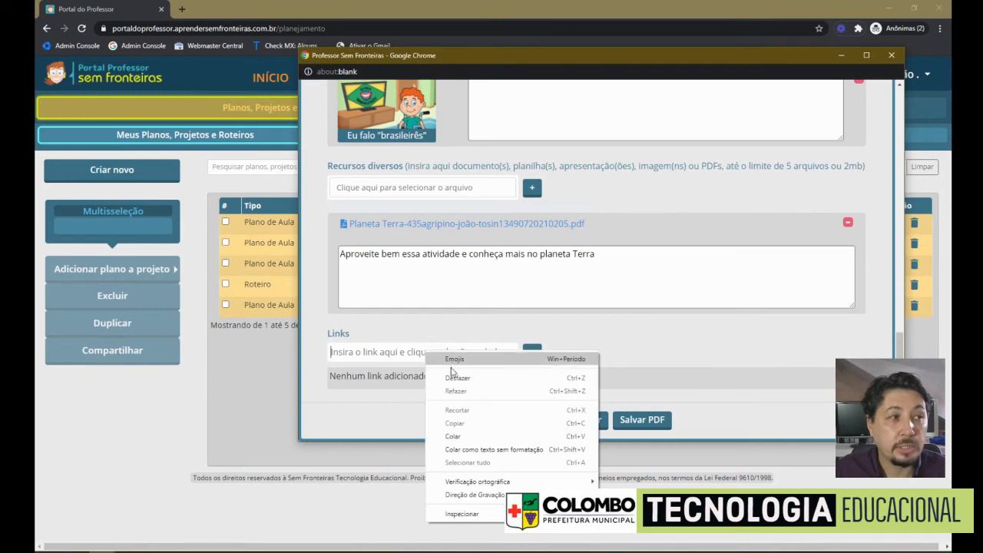
{"action": "left_click", "coordinate": [472, 434]}
{"action": "left_click", "coordinate": [533, 353]}
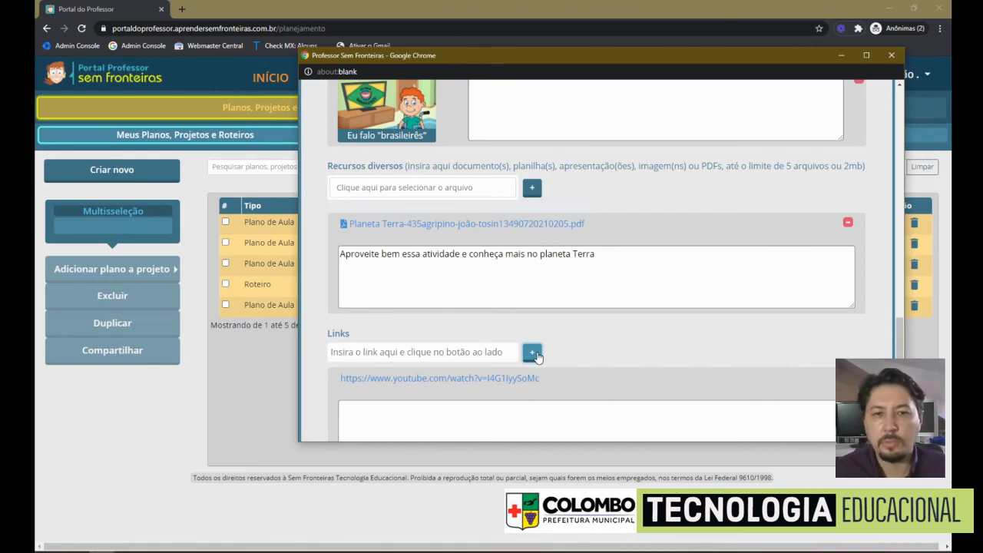
Write the annotation "Planeta Terra" for the added YouTube link, save it, and save the study guide
{"action": "scroll", "coordinate": [507, 338], "scroll_direction": "down", "scroll_amount": 2}
{"action": "left_click", "coordinate": [491, 329]}
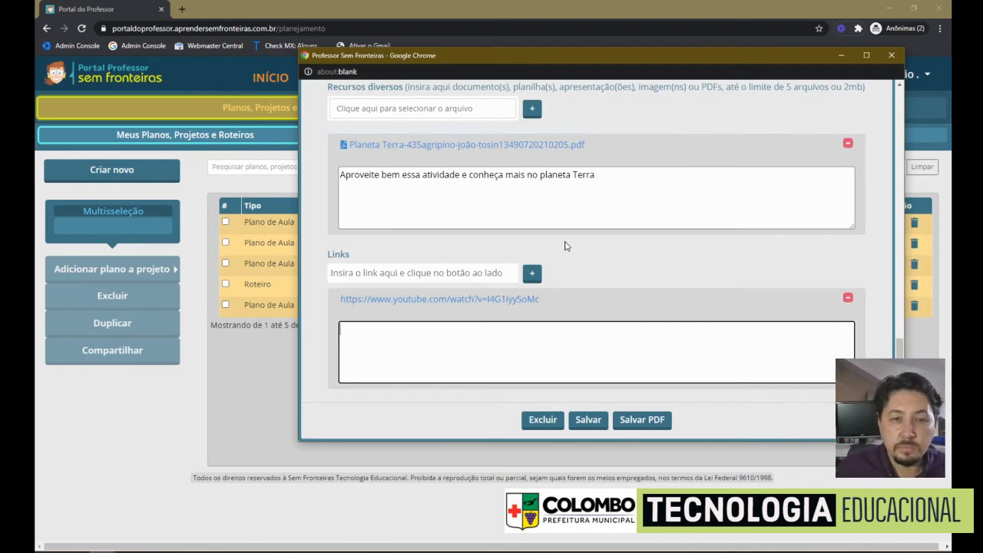
{"action": "type", "text": "Planeta tr"}
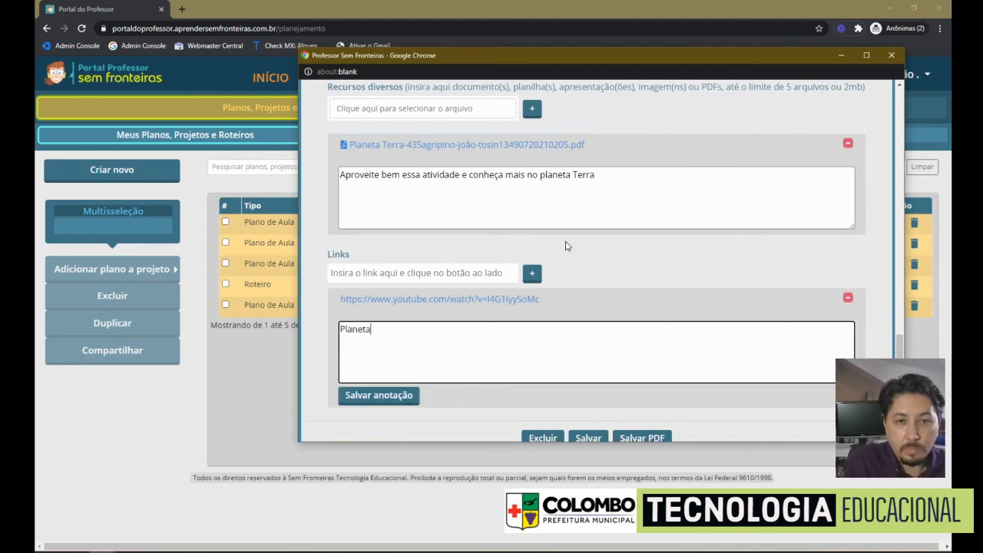
{"action": "key", "text": "BackSpace"}
{"action": "key", "text": "BackSpace"}
{"action": "type", "text": "Terra"}
{"action": "left_click", "coordinate": [393, 395]}
{"action": "left_click", "coordinate": [588, 420]}
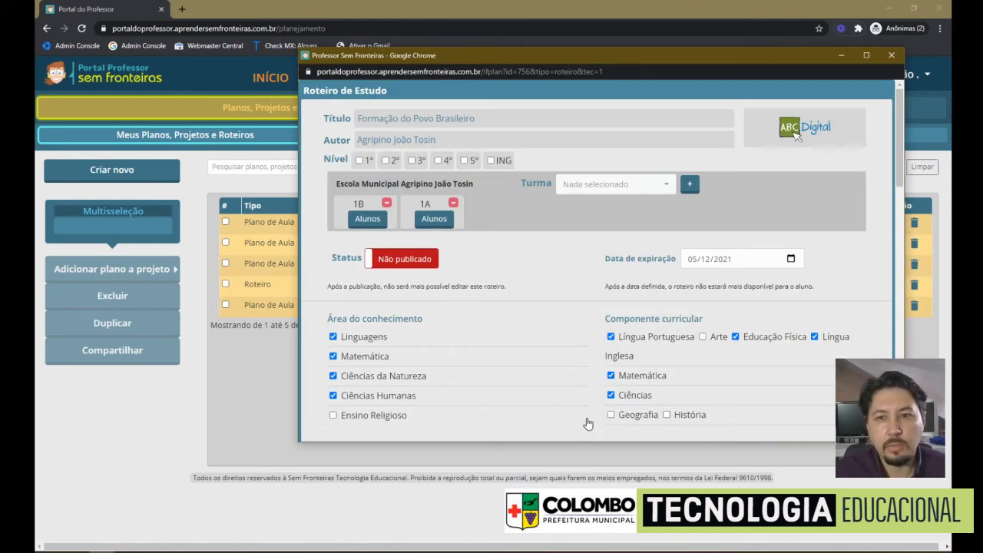
Publish the study guide "Formação do Povo Brasileiro" and close its window
{"action": "left_click", "coordinate": [412, 261]}
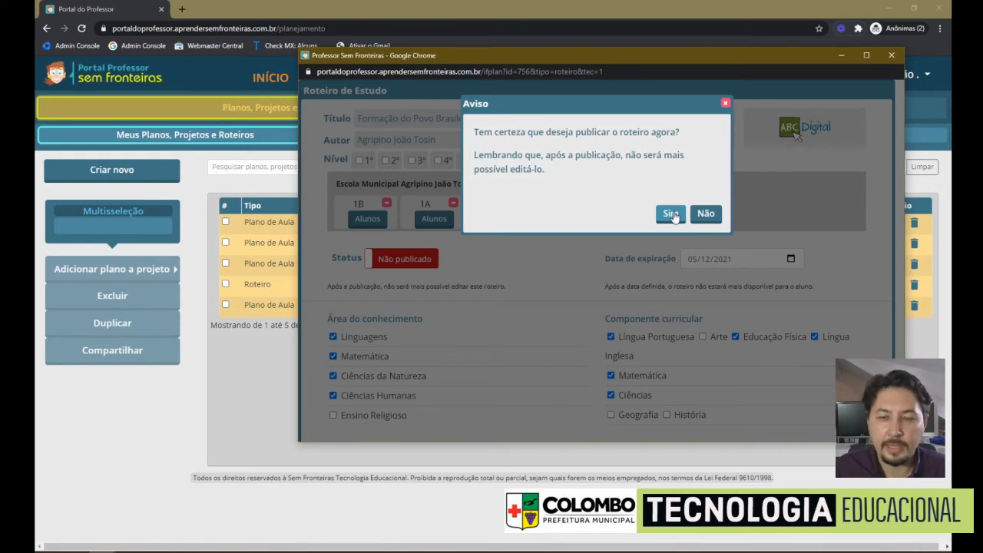
{"action": "left_click", "coordinate": [671, 215]}
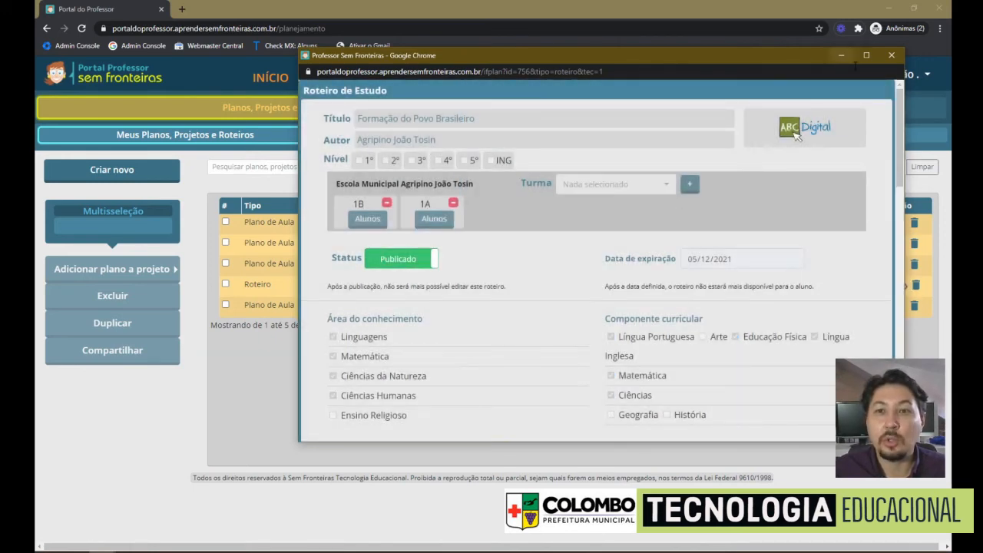
{"action": "left_click", "coordinate": [890, 56]}
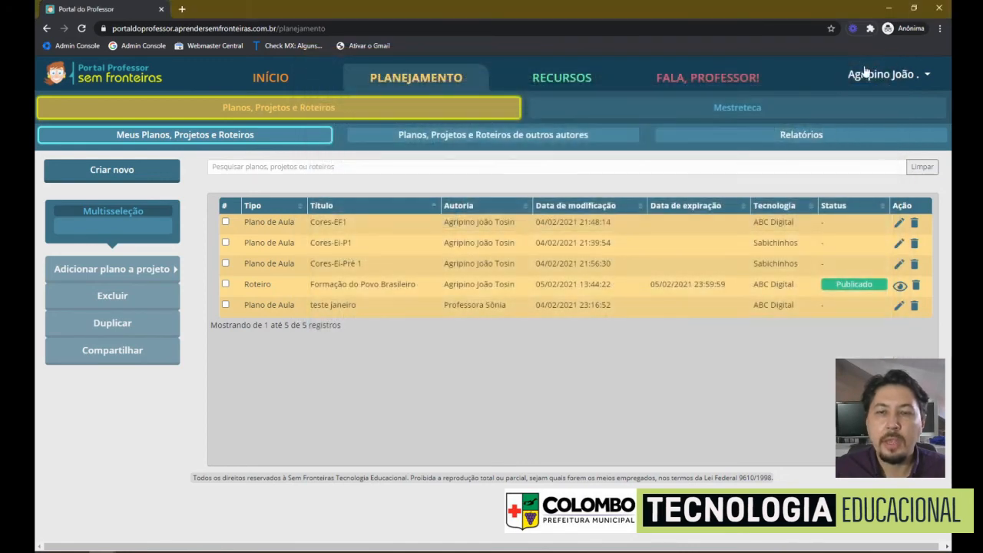
Switch to the other teacher's portal window and sign in again with the account e-mail and password, closing the extra window
{"action": "left_click", "coordinate": [890, 8]}
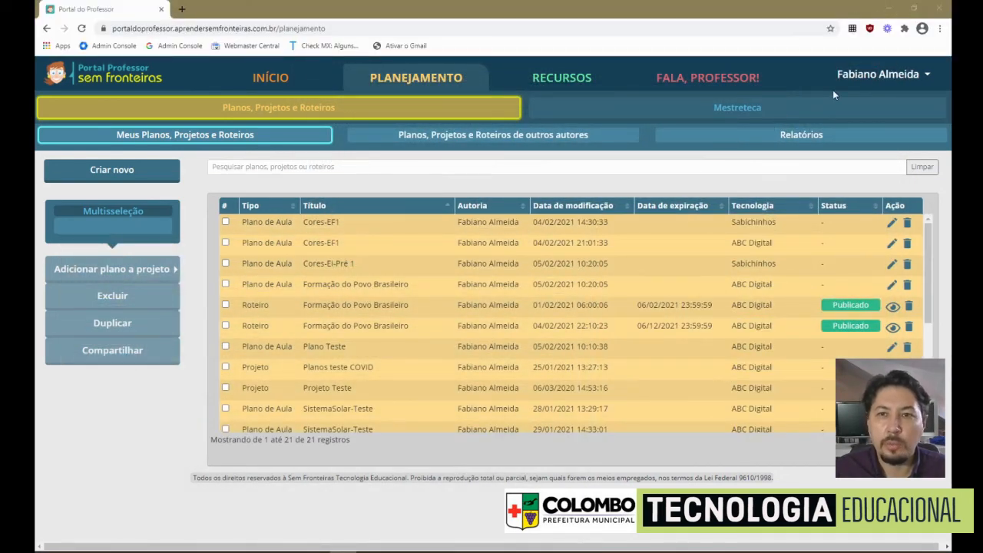
{"action": "left_click", "coordinate": [363, 308]}
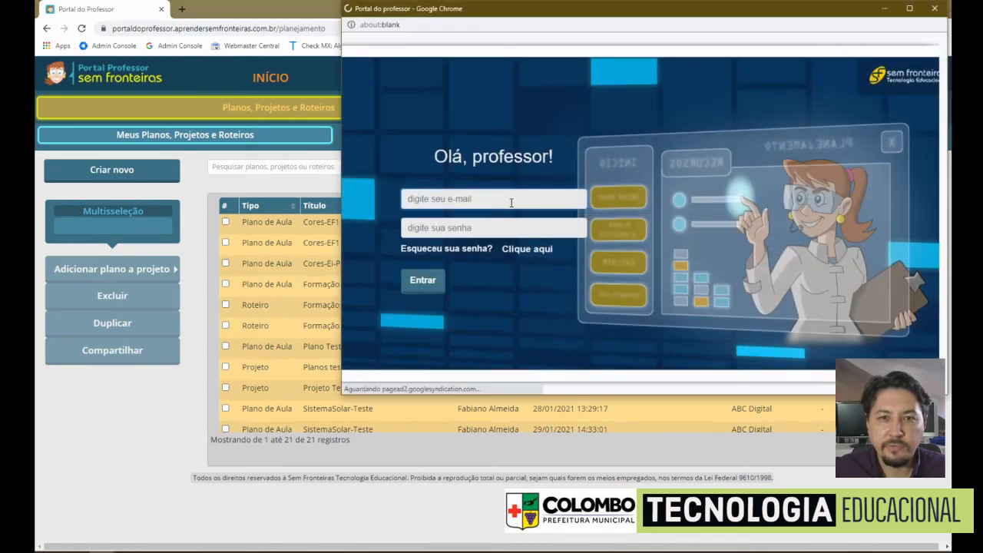
{"action": "left_click", "coordinate": [510, 202]}
{"action": "left_click", "coordinate": [484, 224]}
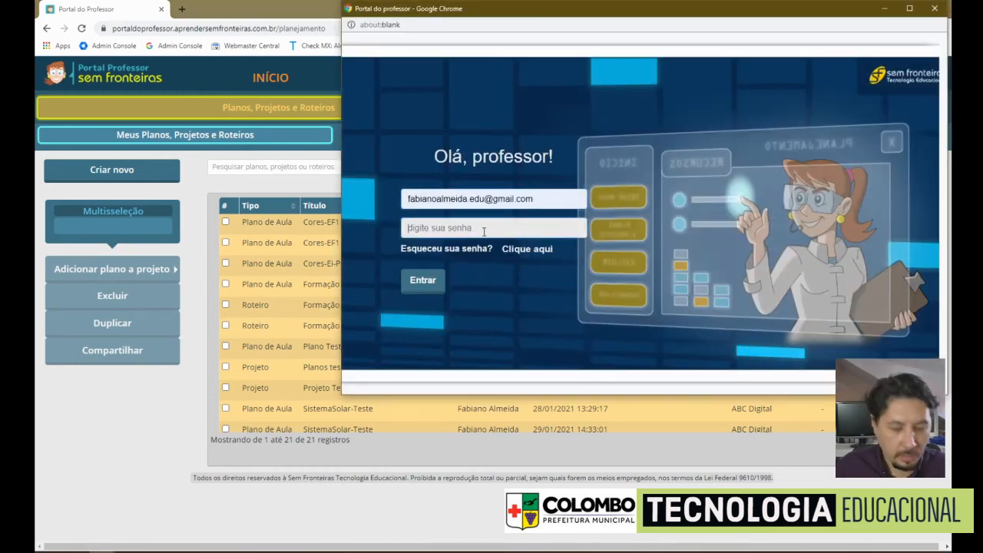
{"action": "type", "text": "********"}
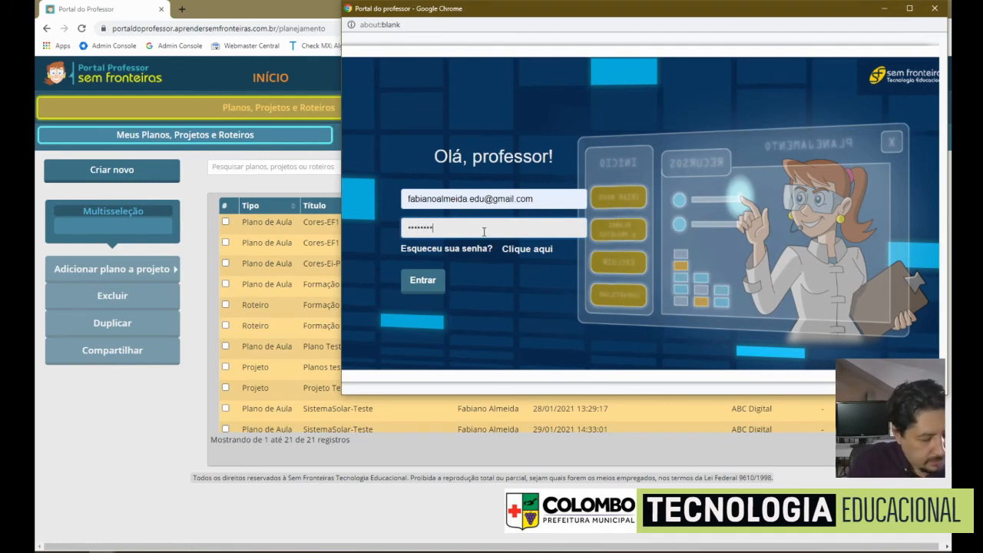
{"action": "type", "text": "**"}
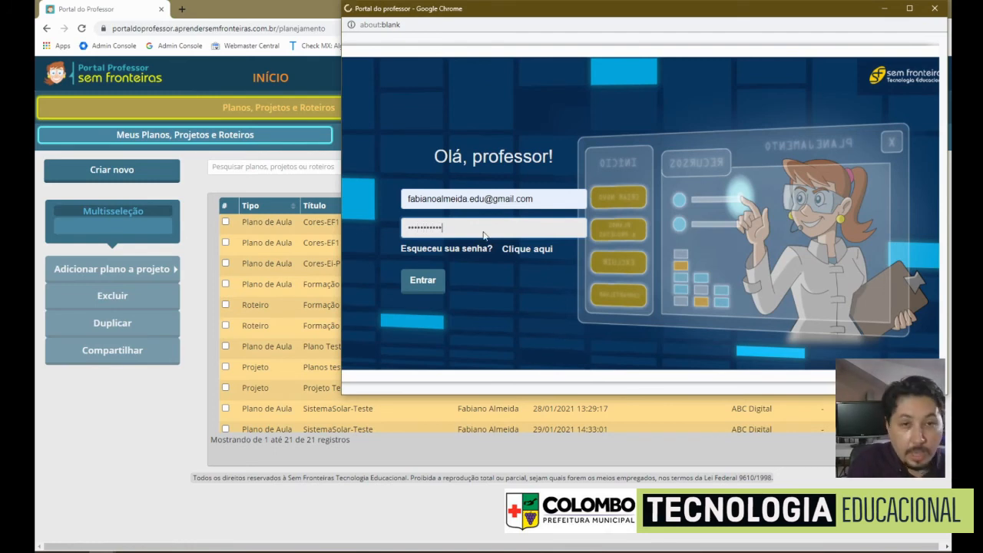
{"action": "left_click", "coordinate": [440, 281]}
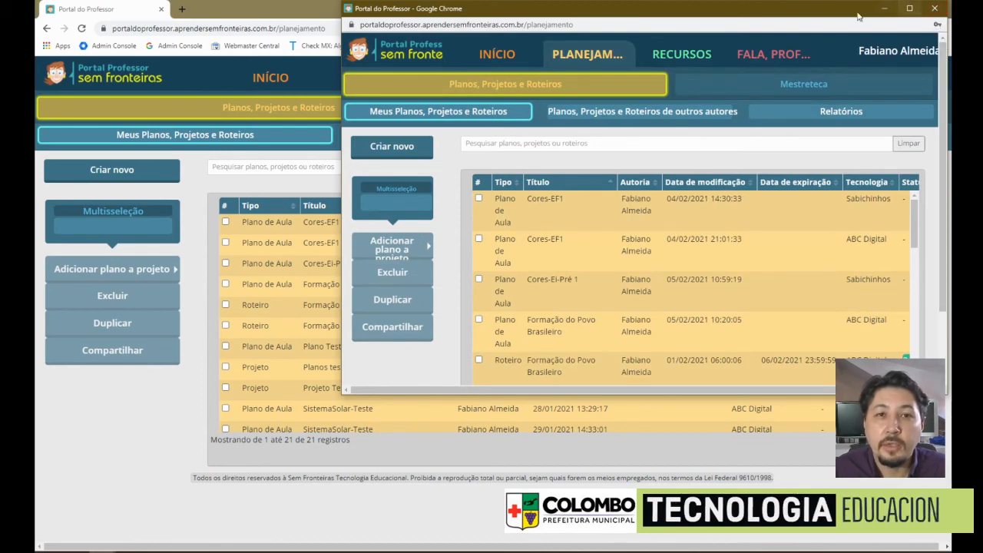
{"action": "left_click", "coordinate": [935, 10]}
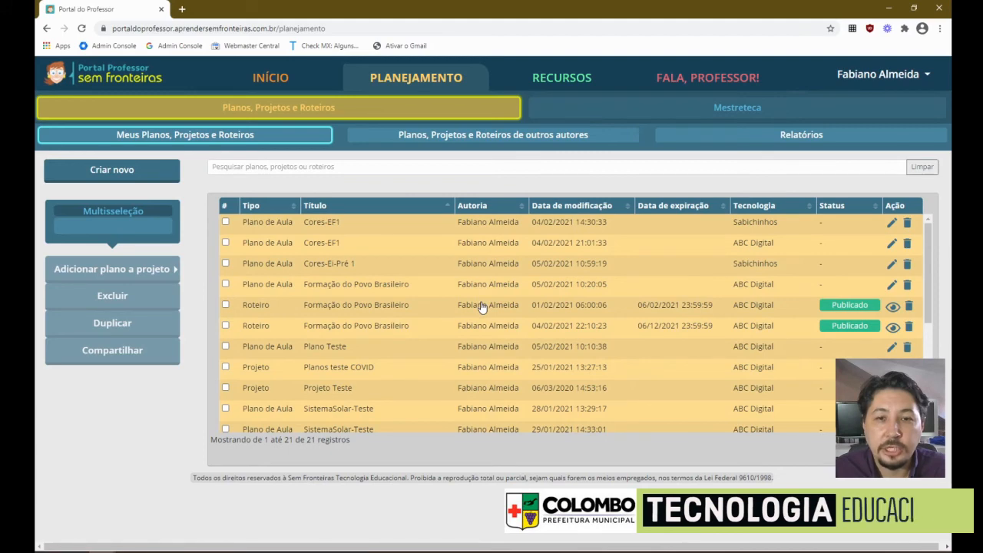
Open the published "Formação do Povo Brasileiro" guide expiring 06/02/2021 in a maximized window and review its classes, curricular areas and BNCC skills
{"action": "left_click", "coordinate": [482, 306]}
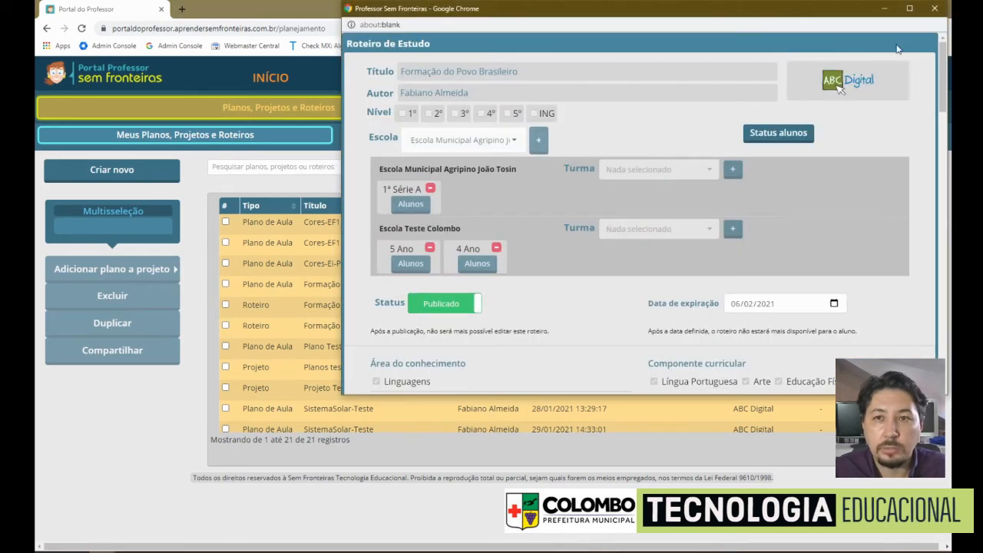
{"action": "left_click", "coordinate": [909, 9]}
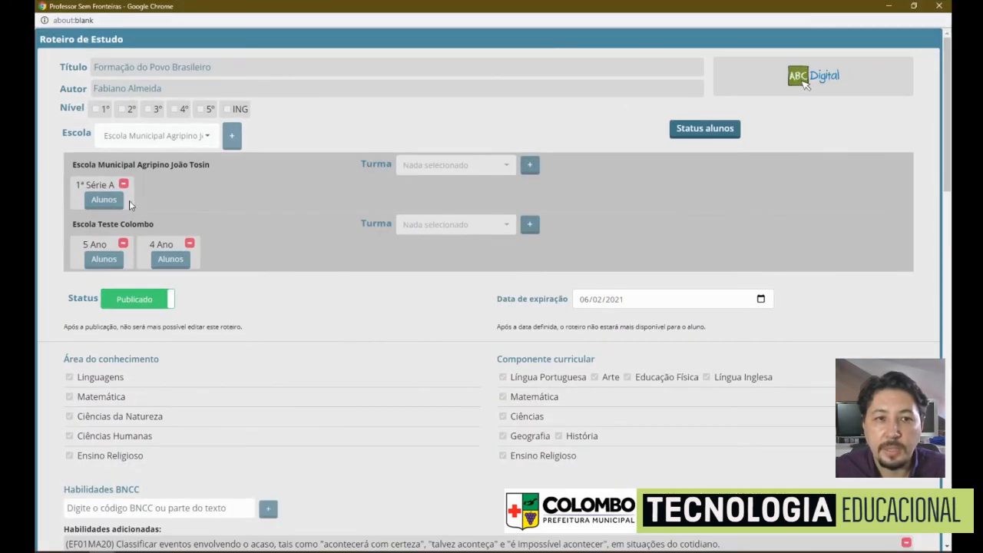
{"action": "scroll", "coordinate": [204, 336], "scroll_direction": "down", "scroll_amount": 2}
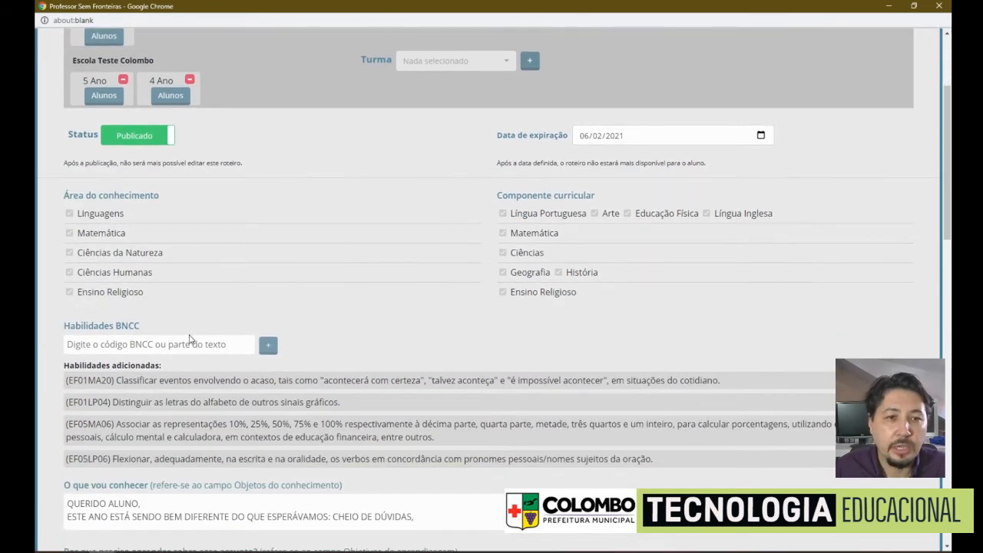
{"action": "scroll", "coordinate": [182, 298], "scroll_direction": "down", "scroll_amount": 1}
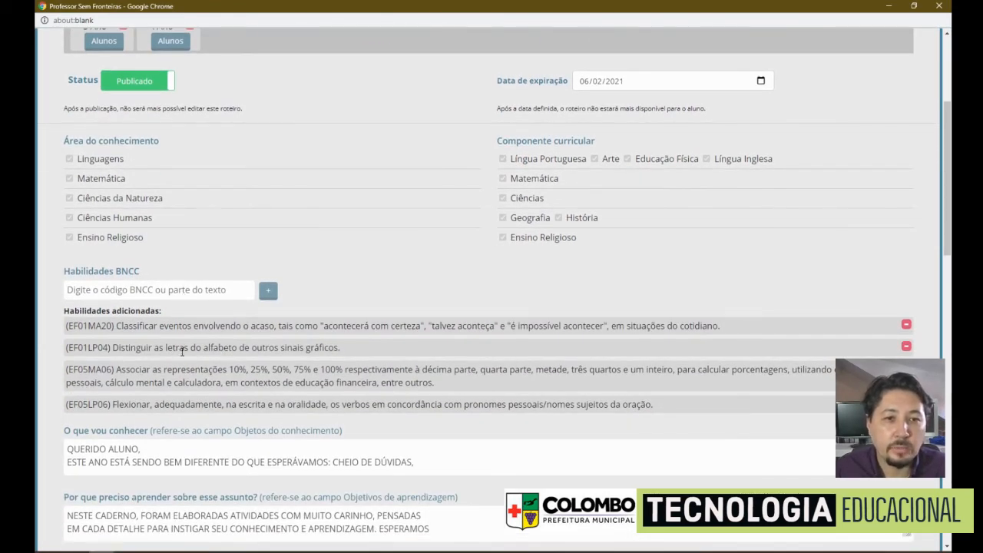
{"action": "scroll", "coordinate": [185, 345], "scroll_direction": "down", "scroll_amount": 3}
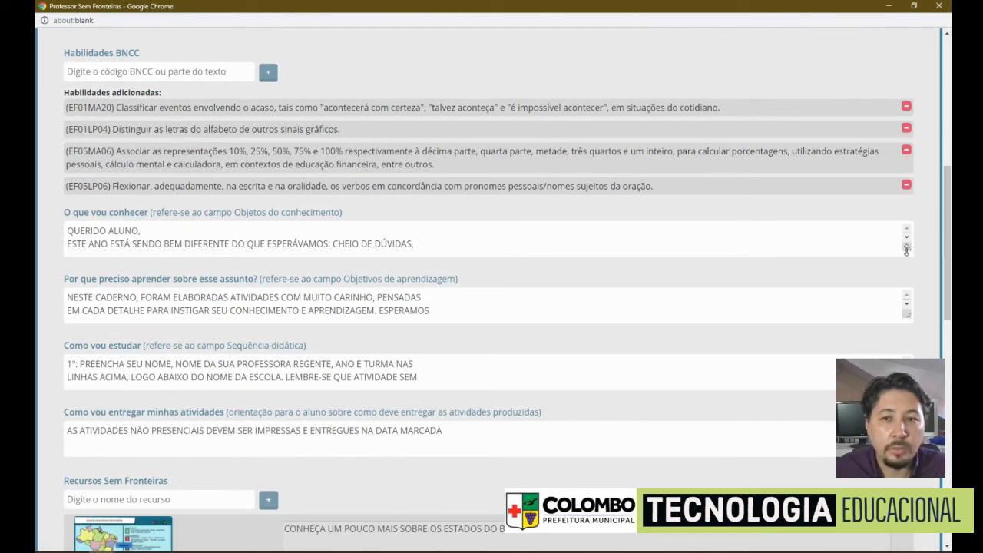
Enlarge the "O que vou conhecer", "Por que preciso aprender sobre esse assunto?" and "Como vou estudar" text boxes to read their contents
{"action": "left_click_drag", "start_coordinate": [906, 249], "coordinate": [882, 296]}
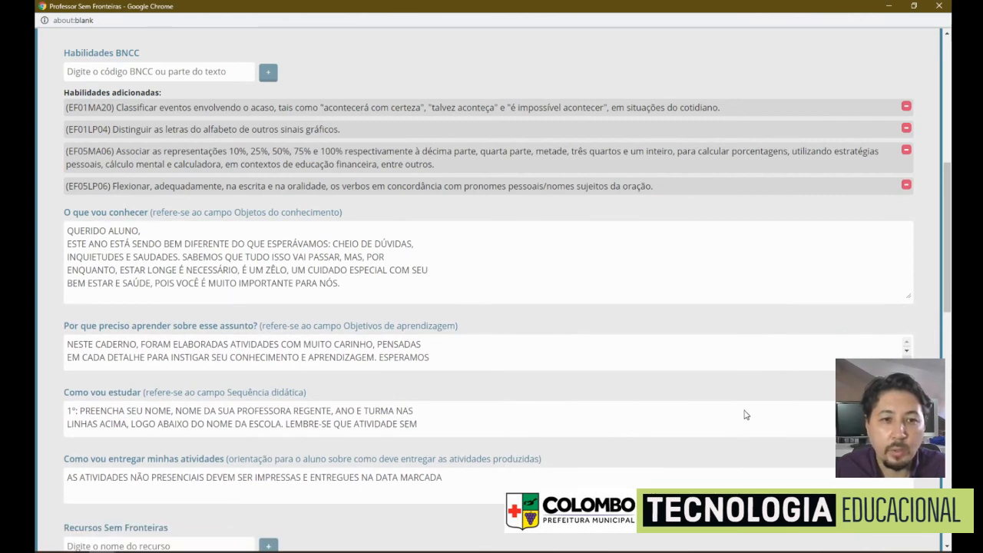
{"action": "scroll", "coordinate": [652, 396], "scroll_direction": "down", "scroll_amount": 1}
{"action": "scroll", "coordinate": [635, 393], "scroll_direction": "down", "scroll_amount": 2}
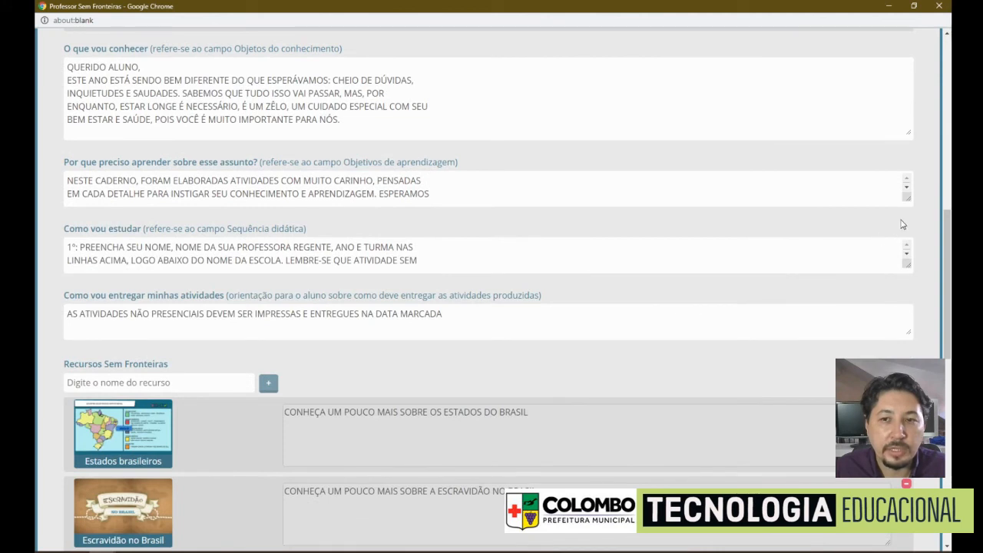
{"action": "left_click_drag", "start_coordinate": [907, 197], "coordinate": [907, 243]}
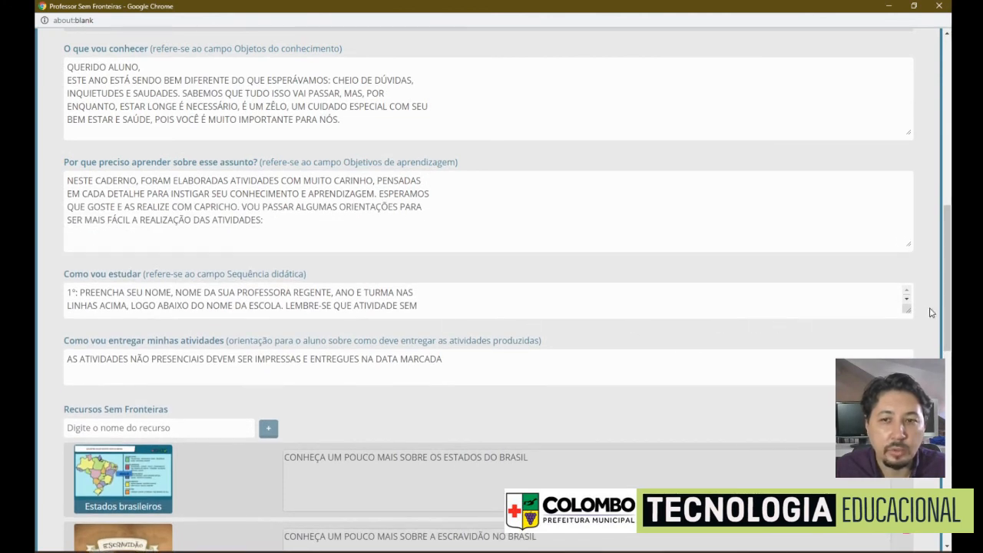
{"action": "left_click_drag", "start_coordinate": [908, 318], "coordinate": [907, 370]}
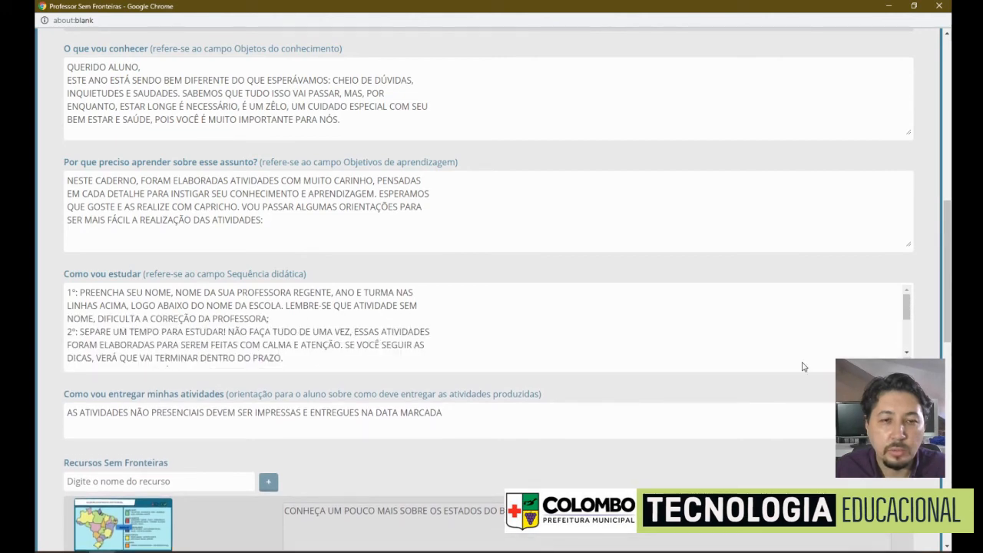
Review the guide's study instructions, Recursos Sem Fronteiras, attached PDF files and links
{"action": "scroll", "coordinate": [495, 336], "scroll_direction": "down", "scroll_amount": 1}
{"action": "scroll", "coordinate": [495, 336], "scroll_direction": "down", "scroll_amount": 6}
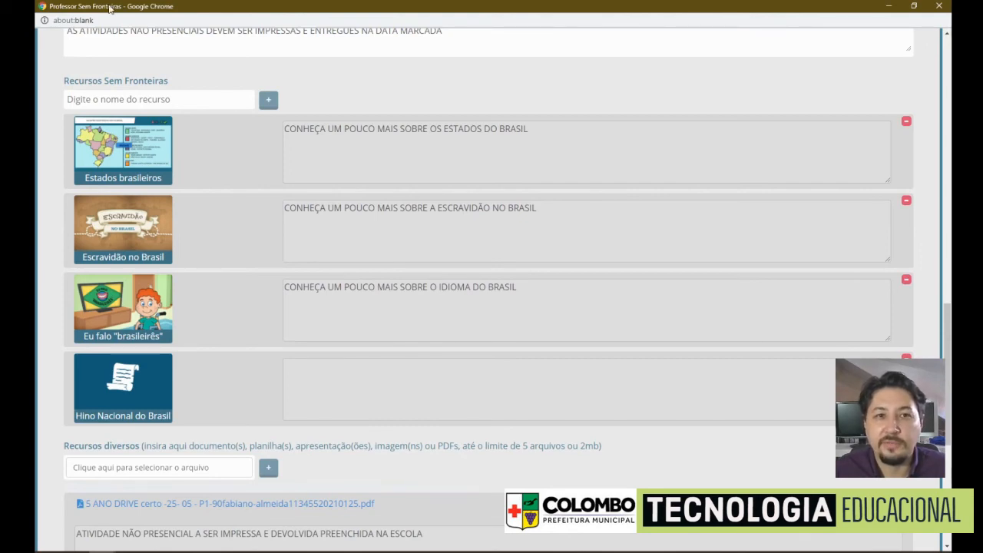
{"action": "scroll", "coordinate": [274, 109], "scroll_direction": "up", "scroll_amount": 3}
{"action": "scroll", "coordinate": [281, 126], "scroll_direction": "up", "scroll_amount": 3}
{"action": "scroll", "coordinate": [286, 132], "scroll_direction": "down", "scroll_amount": 4}
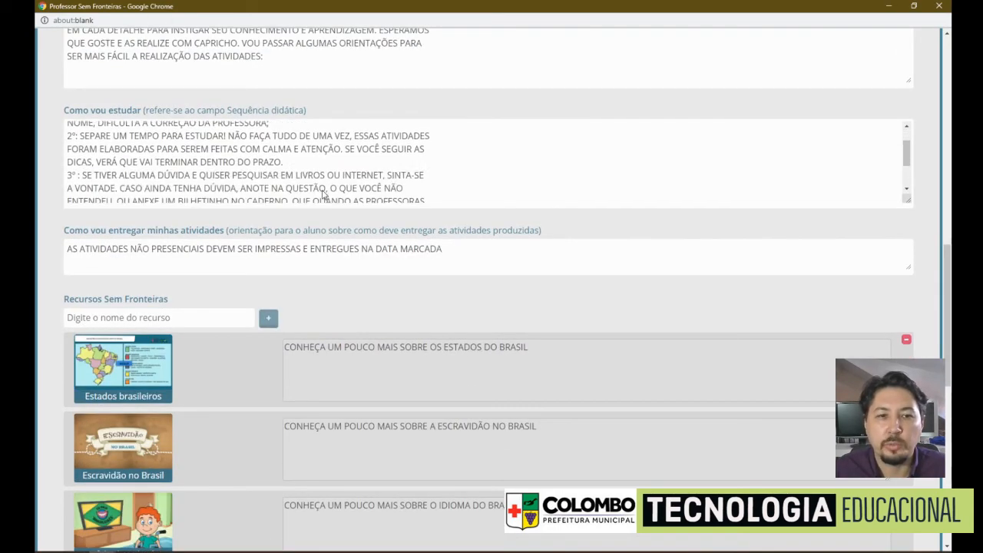
{"action": "scroll", "coordinate": [316, 324], "scroll_direction": "down", "scroll_amount": 4}
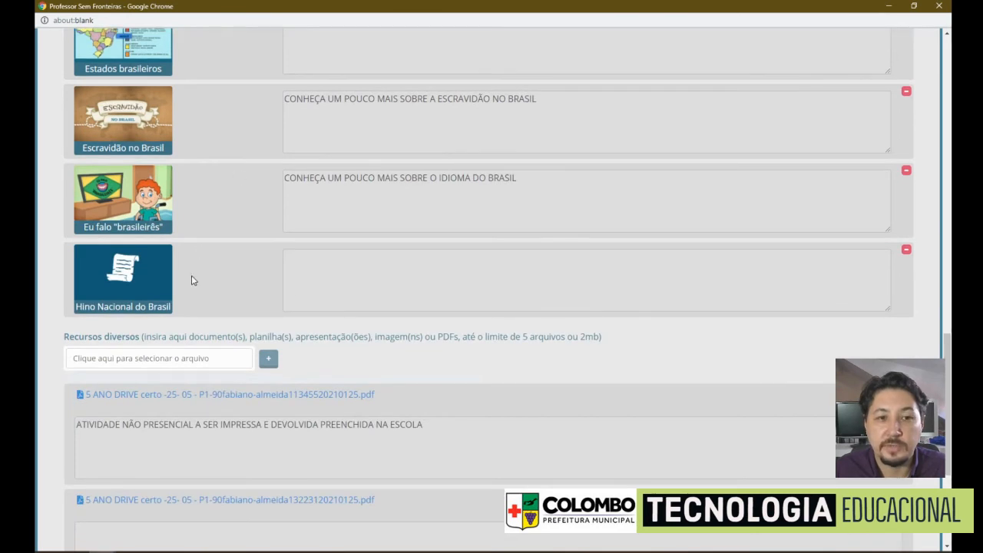
{"action": "scroll", "coordinate": [185, 370], "scroll_direction": "down", "scroll_amount": 2}
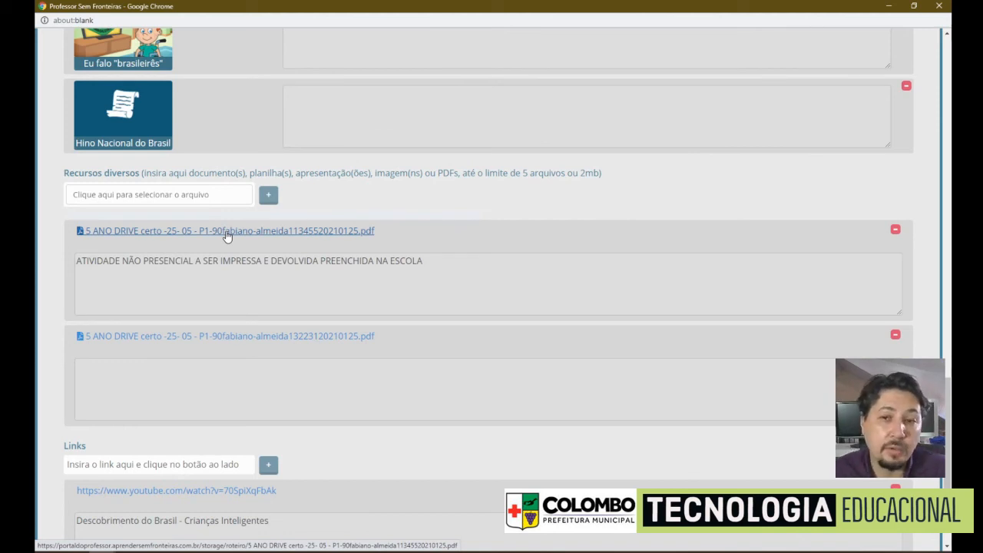
Open the guide's YouTube link described as "Descobrimento do Brasil - Crianças Inteligentes" and return to the guide window
{"action": "scroll", "coordinate": [271, 318], "scroll_direction": "down", "scroll_amount": 1}
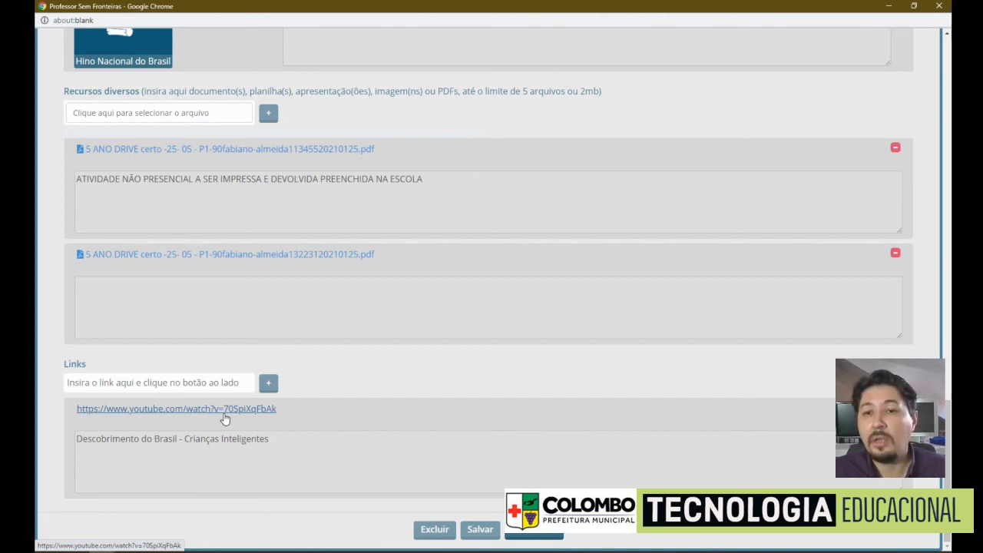
{"action": "left_click", "coordinate": [224, 412]}
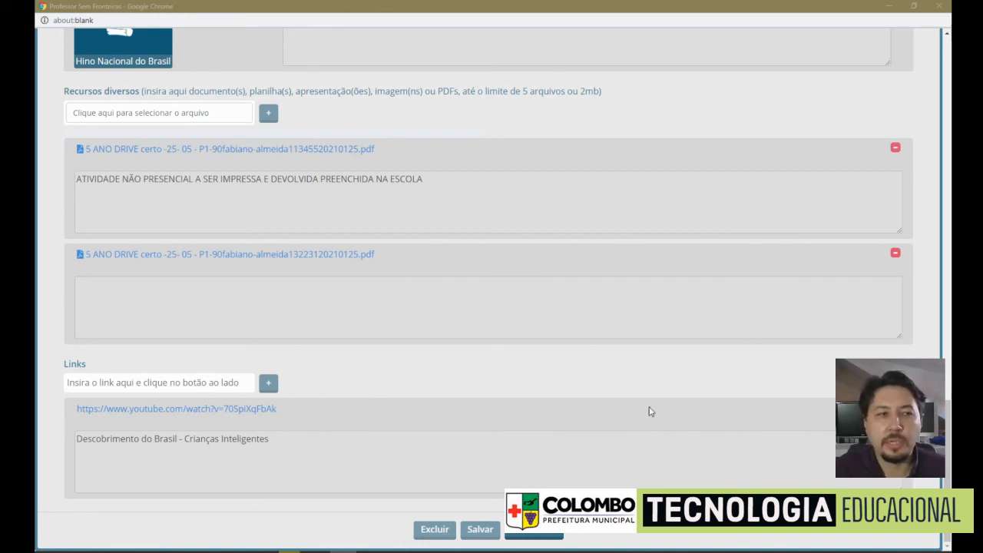
{"action": "left_click", "coordinate": [772, 334]}
Try to revert the Publicado status of the "Formação do Povo Brasileiro" guide and dismiss the notice
{"action": "scroll", "coordinate": [770, 333], "scroll_direction": "up", "scroll_amount": 15}
{"action": "scroll", "coordinate": [648, 355], "scroll_direction": "up", "scroll_amount": 3}
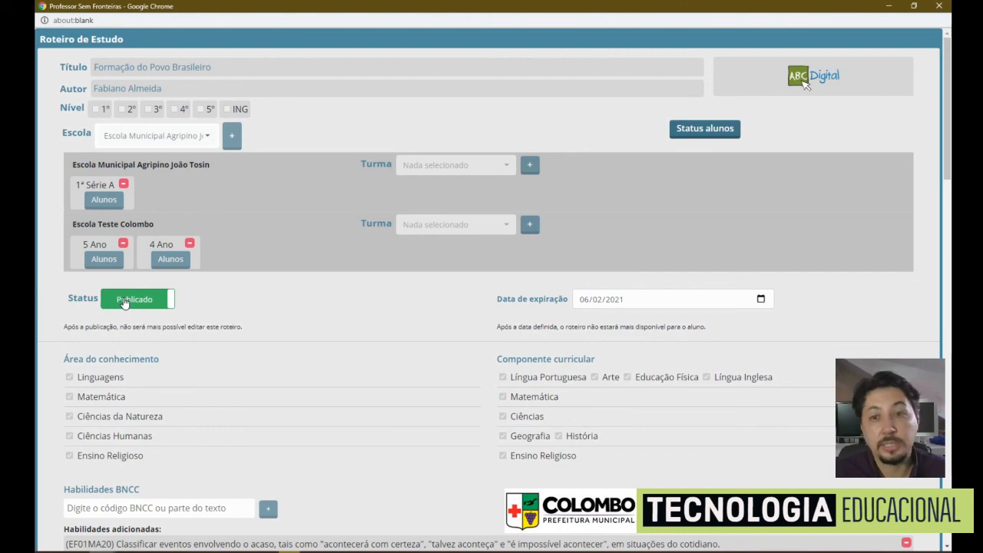
{"action": "left_click", "coordinate": [124, 302]}
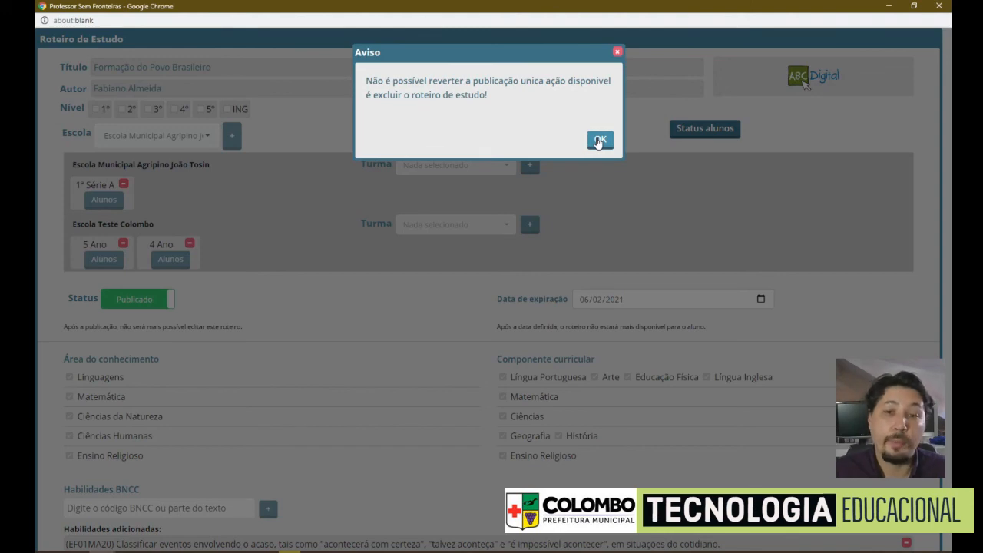
{"action": "left_click", "coordinate": [598, 141]}
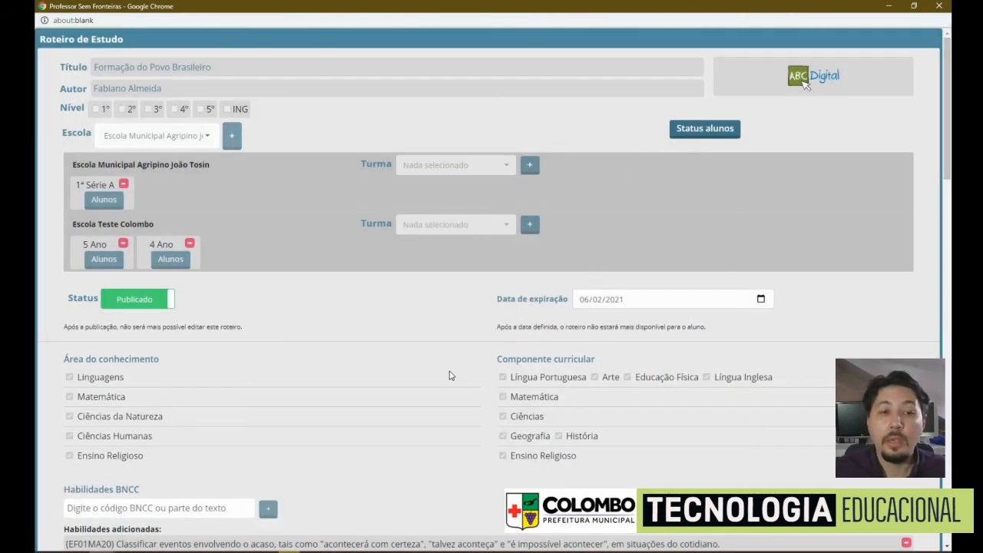
{"action": "scroll", "coordinate": [450, 372], "scroll_direction": "down", "scroll_amount": 2}
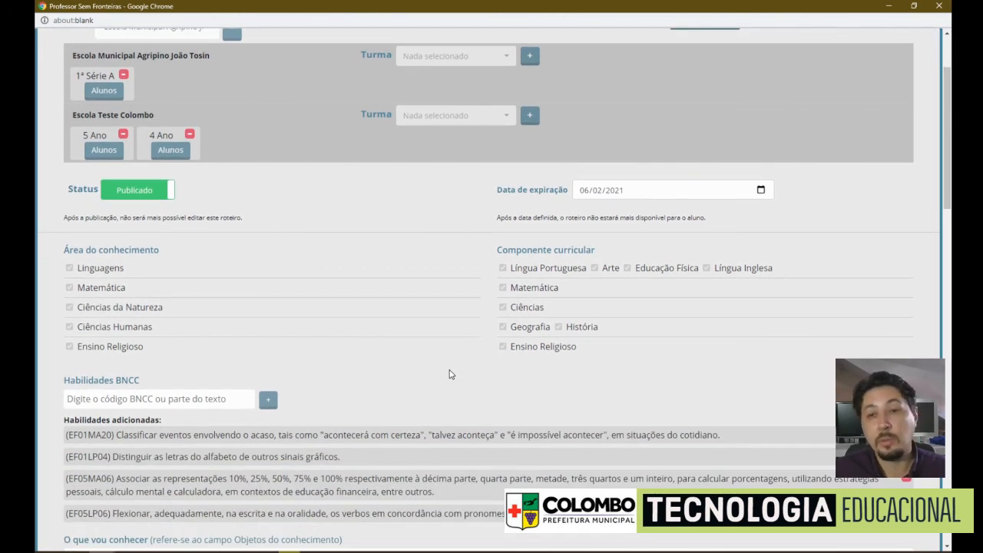